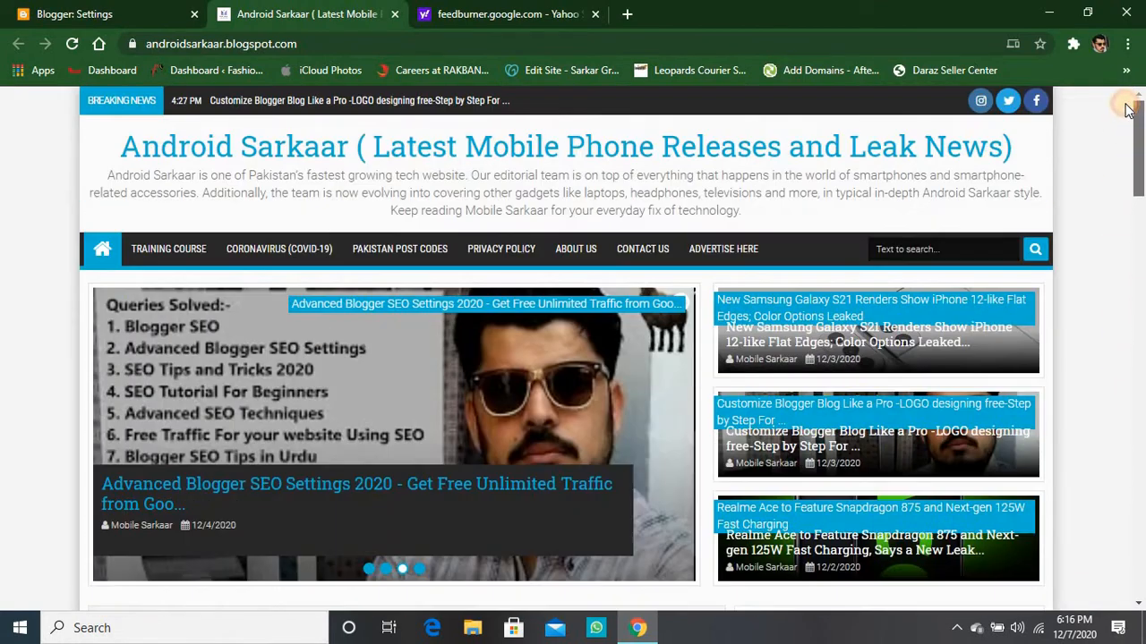
Open FeedBurner from the search results and select the blog's web address, androidsarkaar.blogspot.com, for copying
left_click(538, 13)
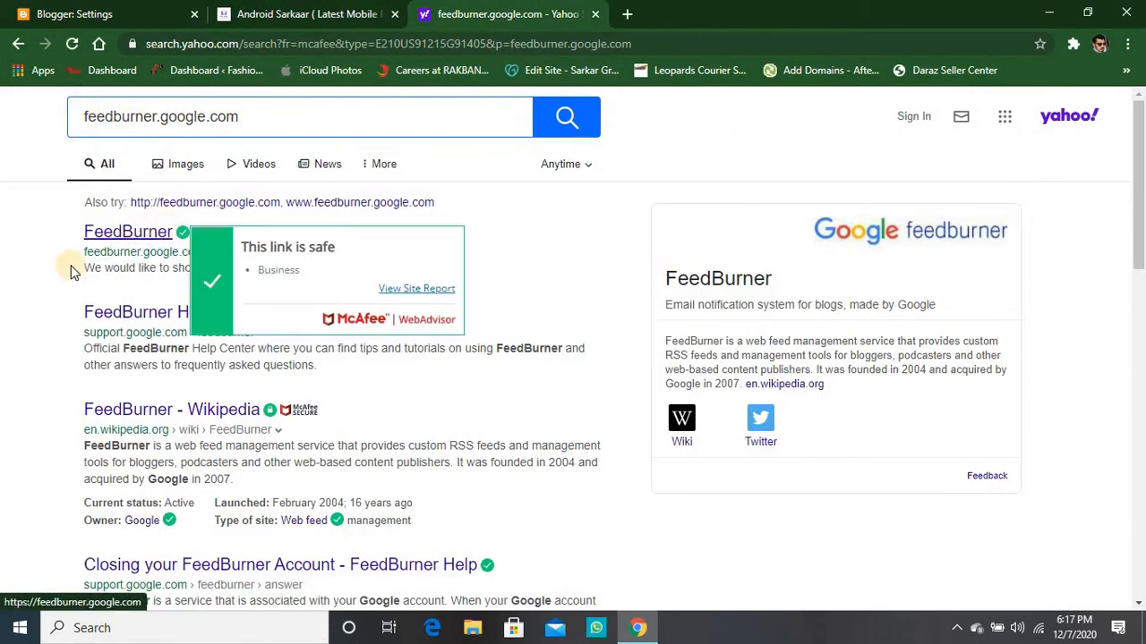
left_click(119, 234)
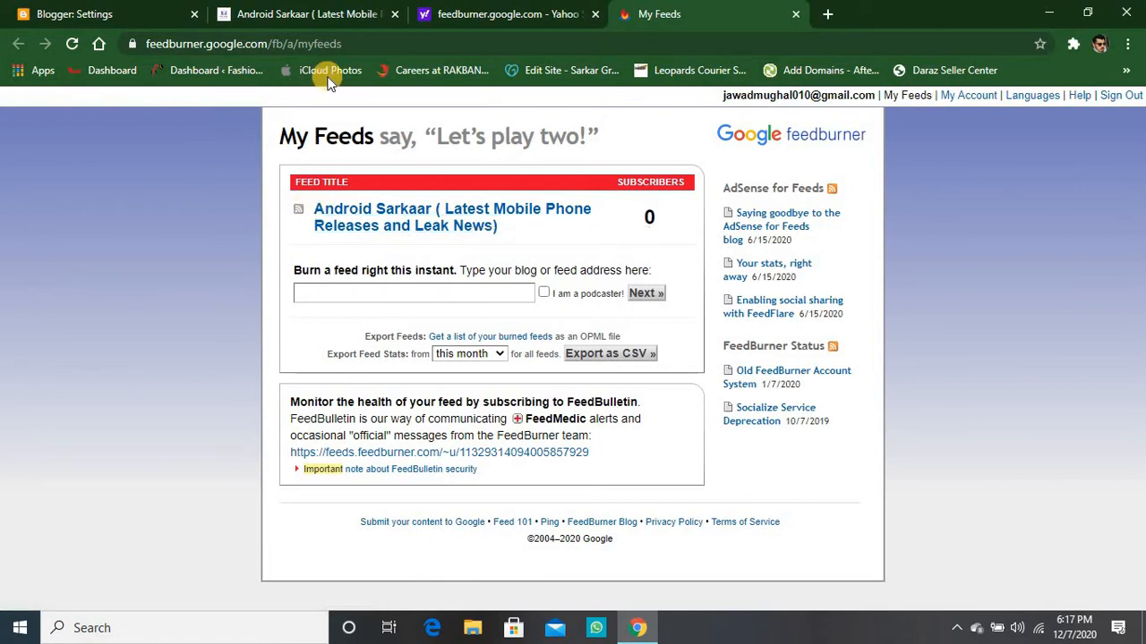
left_click(276, 11)
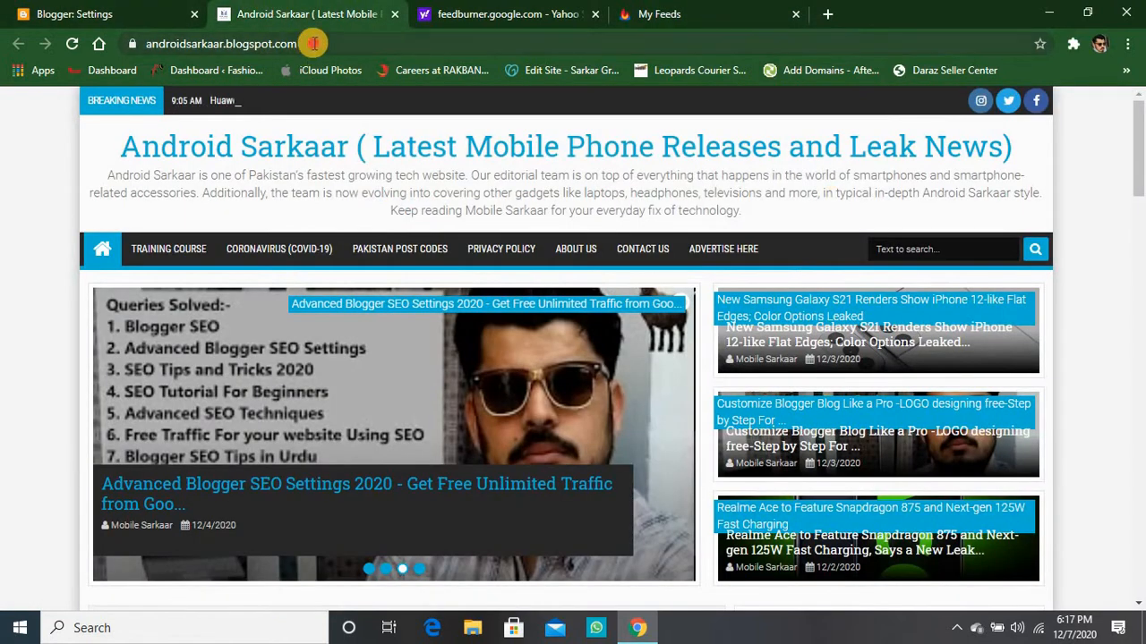
left_click(314, 43)
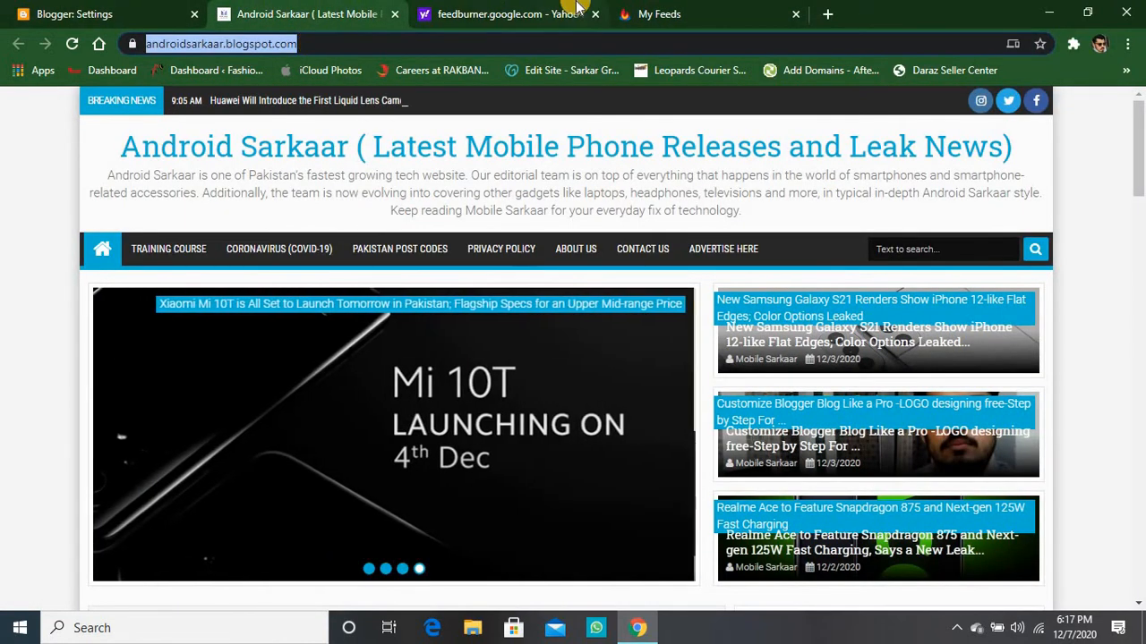
left_click(651, 10)
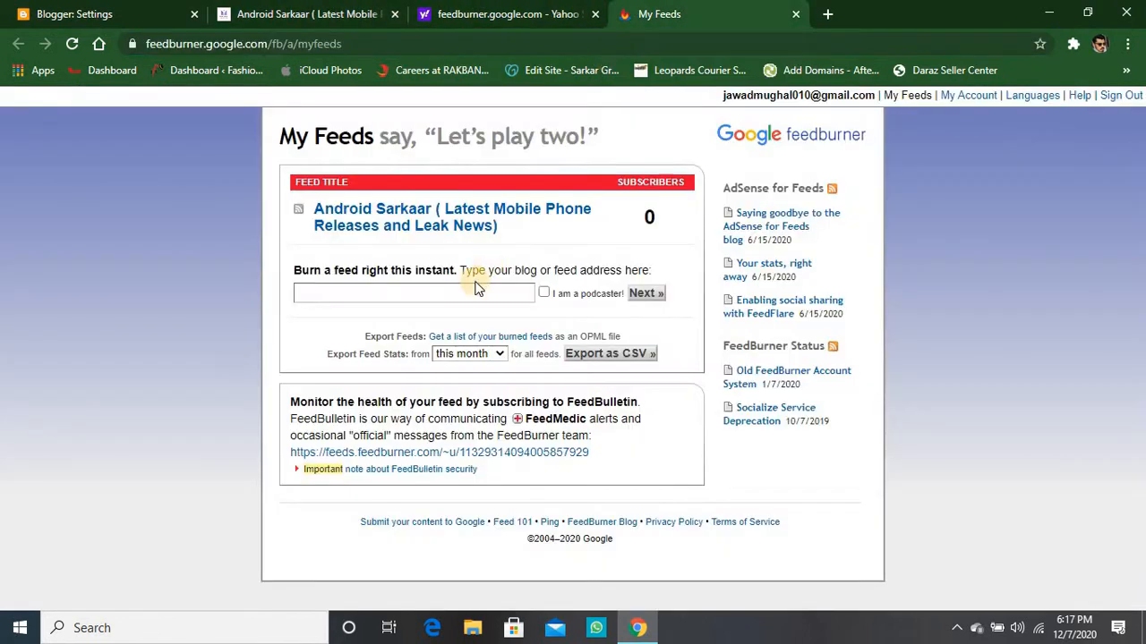
left_click(457, 288)
key("Down")
key("Return")
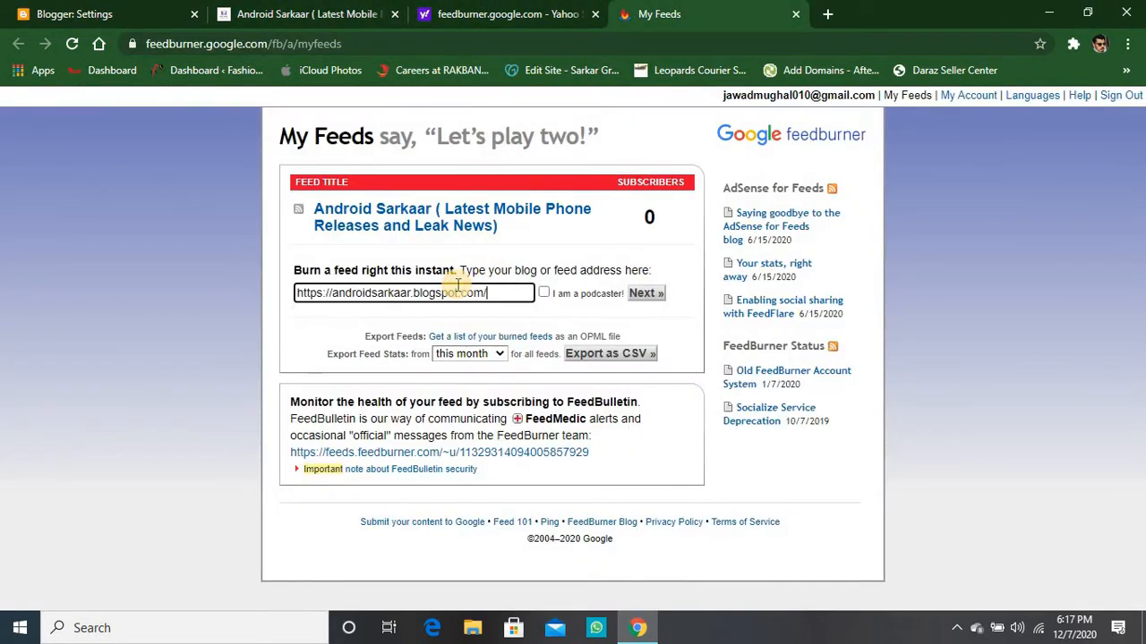
left_click(643, 292)
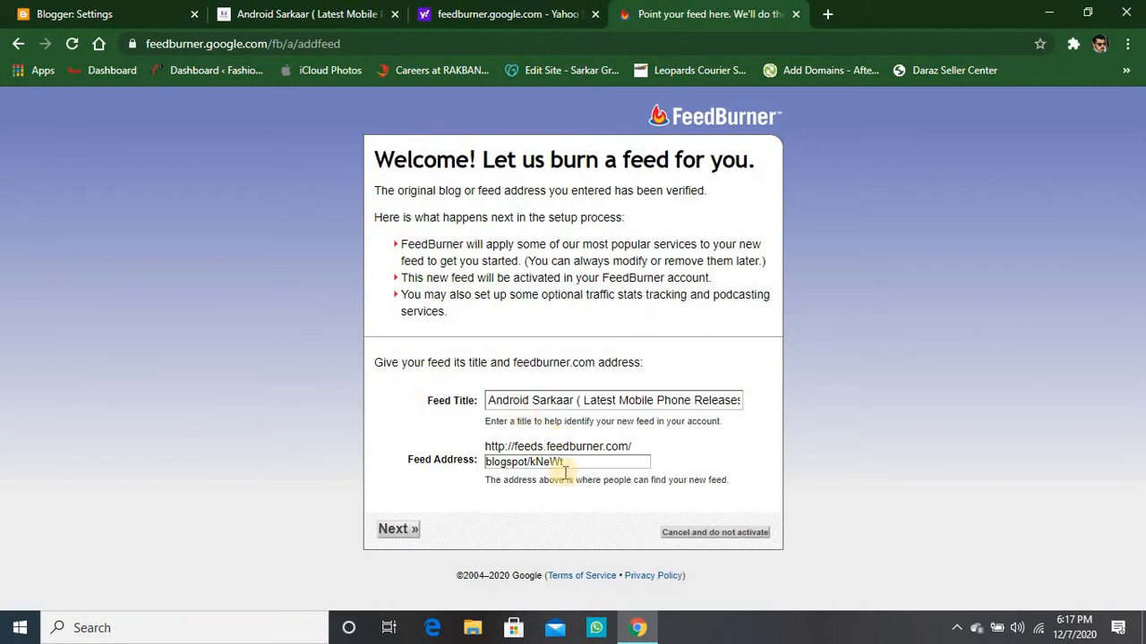
left_click(397, 530)
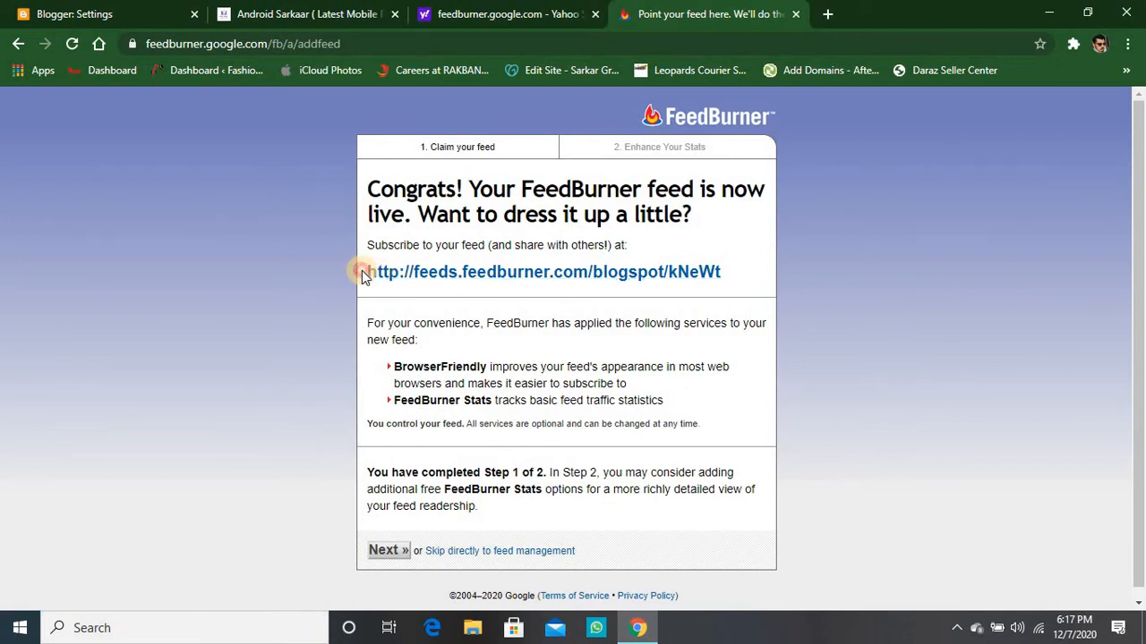
Copy the new feed's link address and open the published feed page to check it
left_click_drag(362, 271, 752, 286)
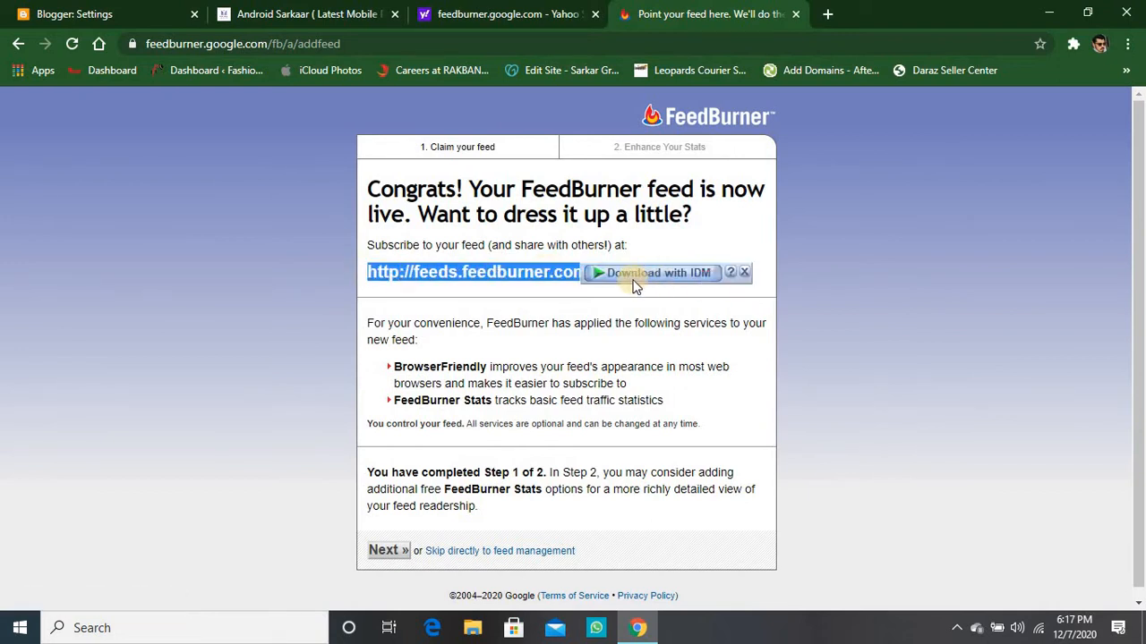
right_click(486, 277)
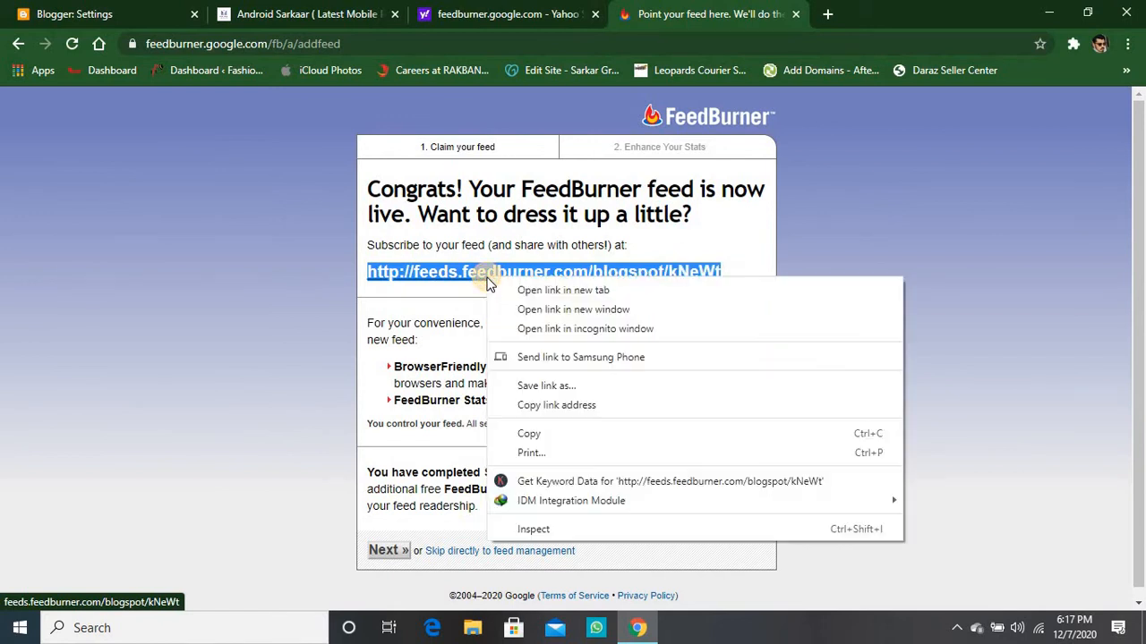
left_click(538, 404)
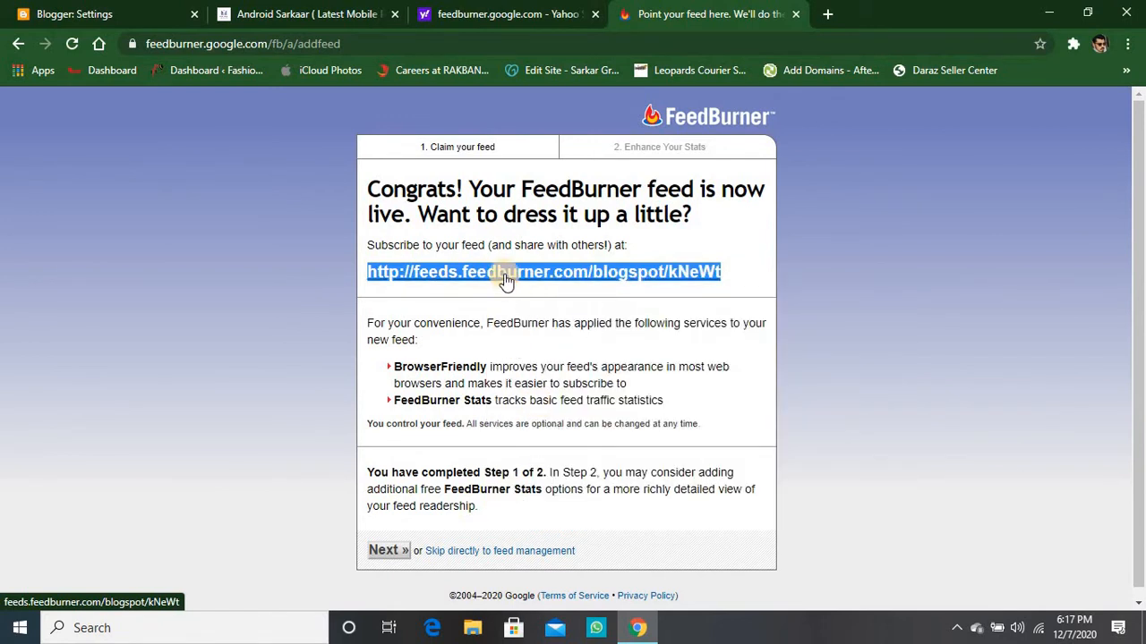
left_click(504, 278)
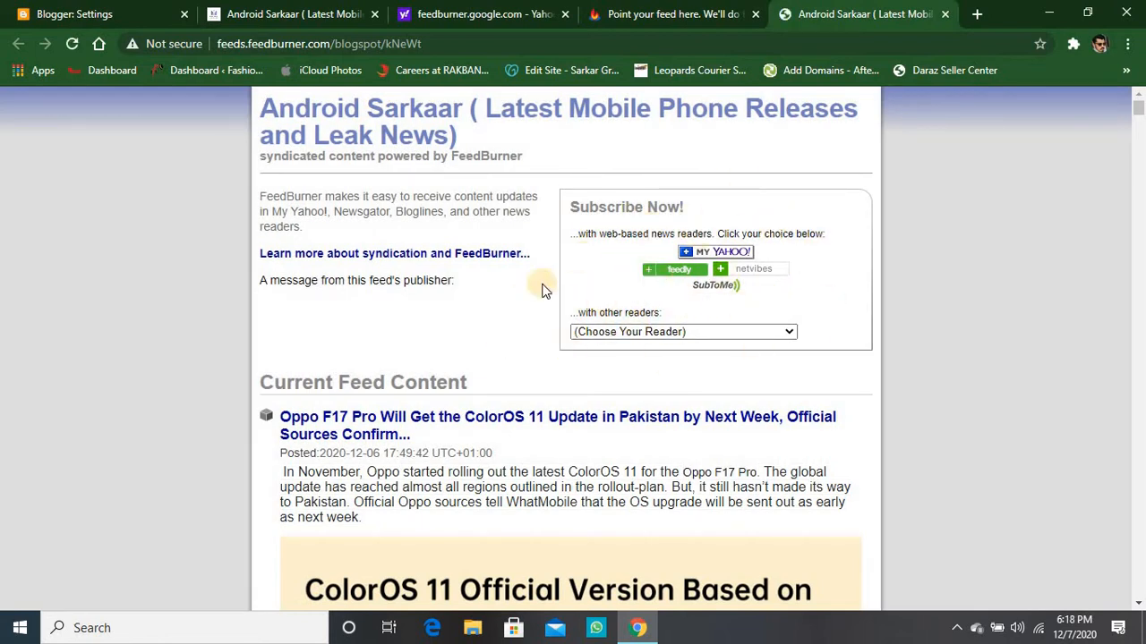
left_click(670, 7)
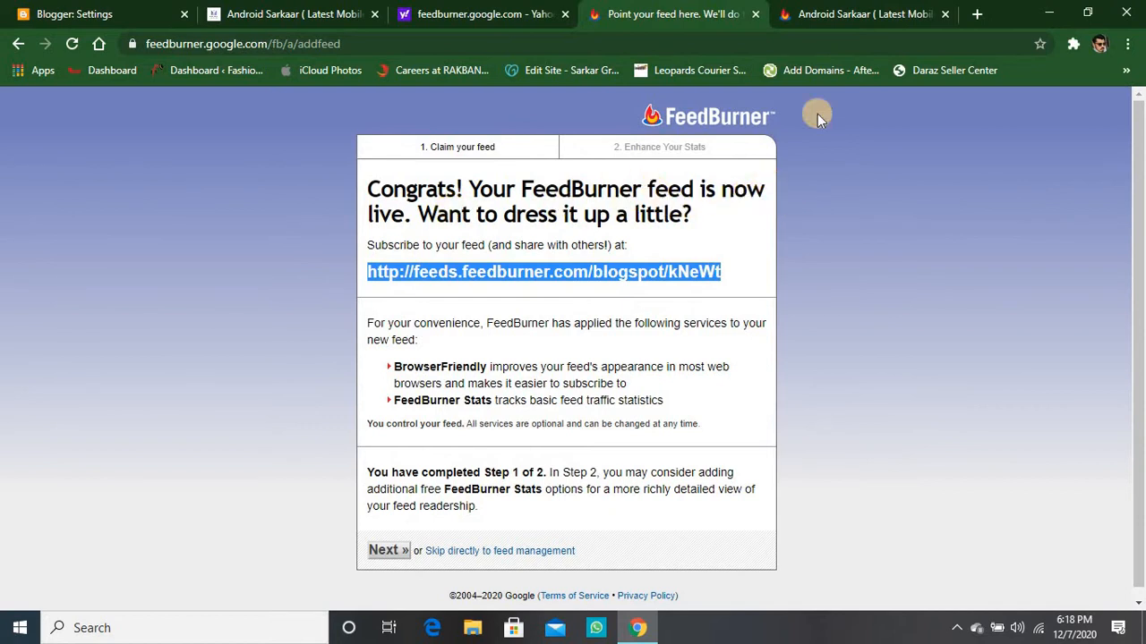
left_click(85, 12)
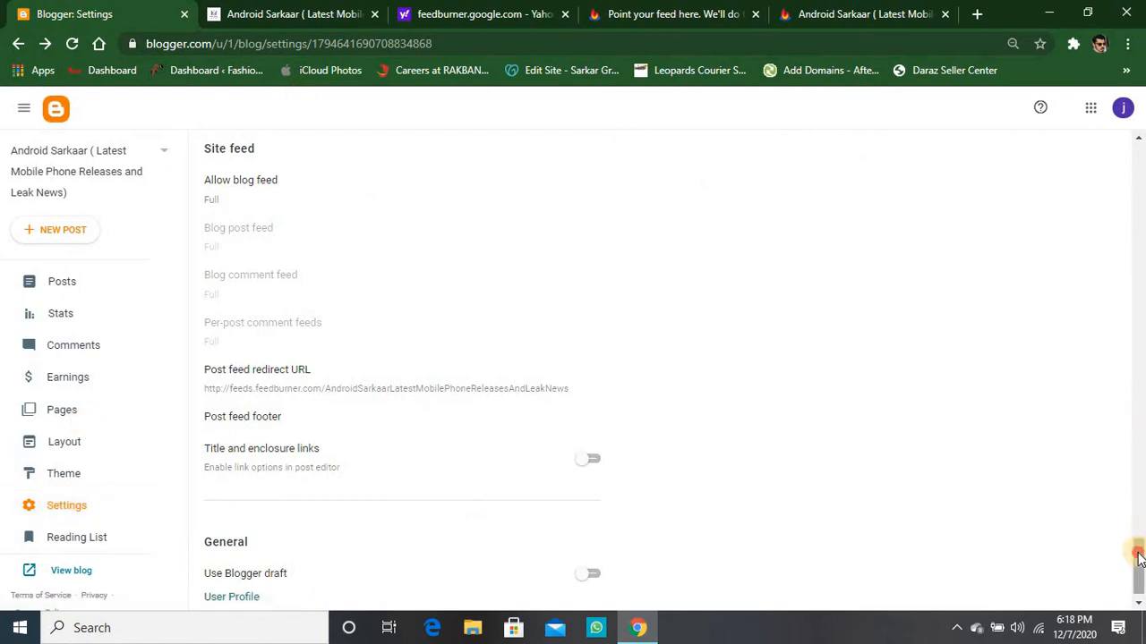
scroll(1138, 550, "down", 1)
mouse_move(1139, 560)
left_mouse_down()
mouse_move(1141, 230)
mouse_move(1144, 569)
left_mouse_up()
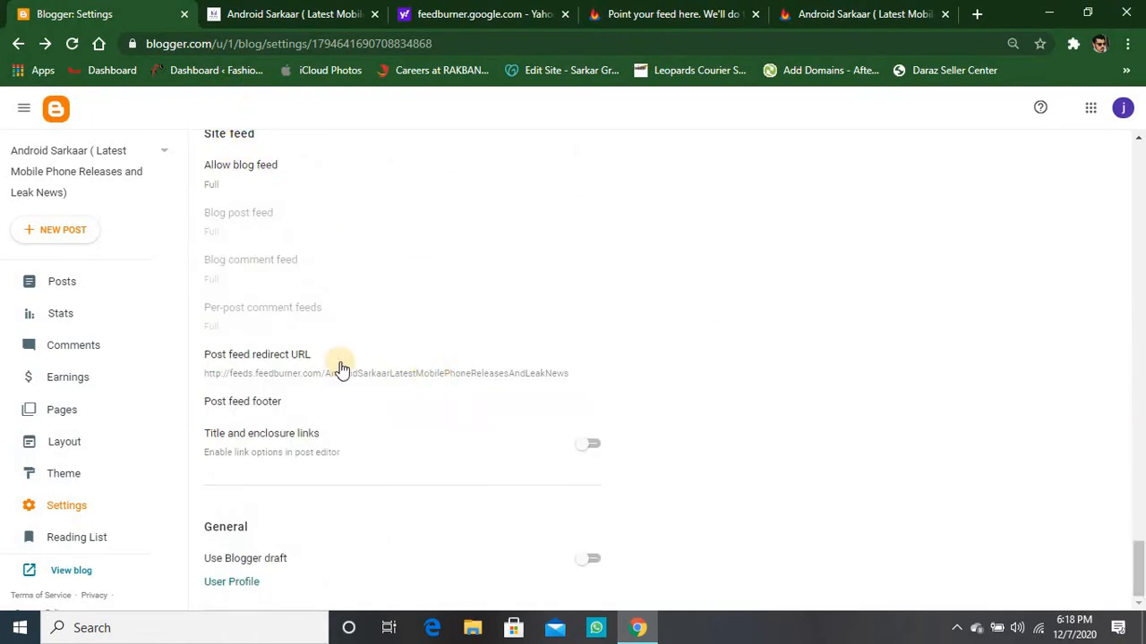
left_click(286, 362)
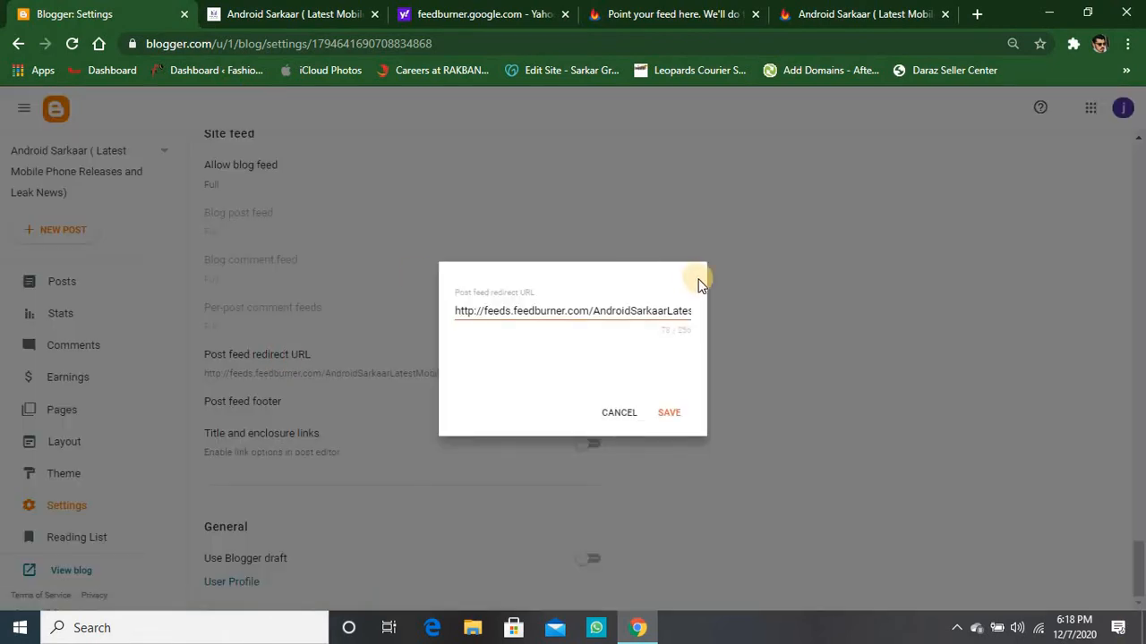
double_click(679, 307)
triple_click(679, 307)
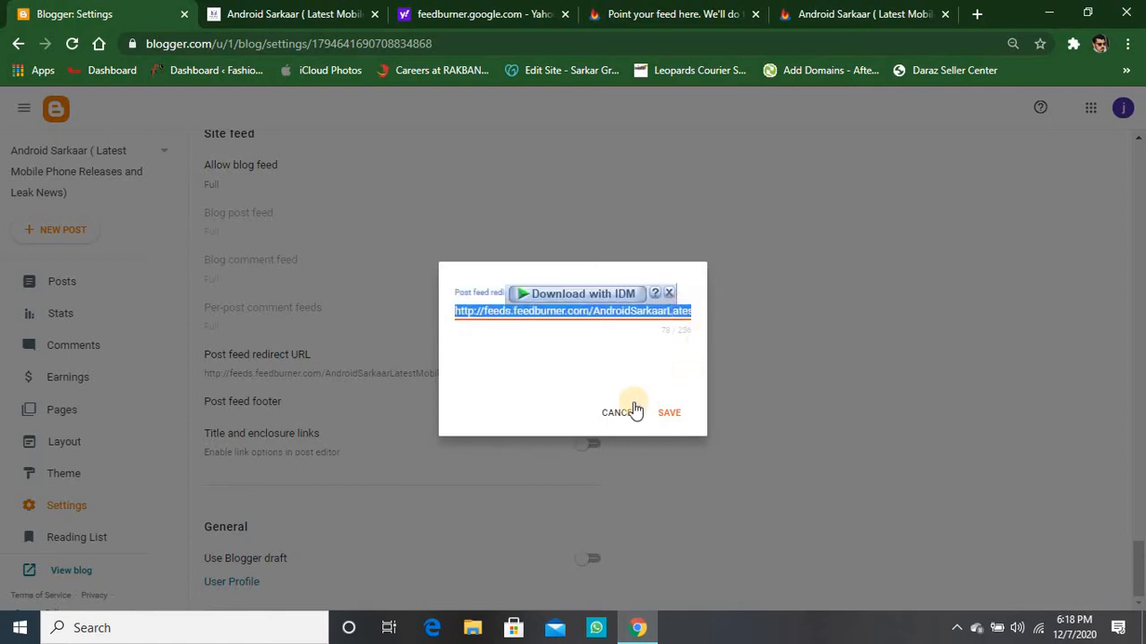
left_click(611, 361)
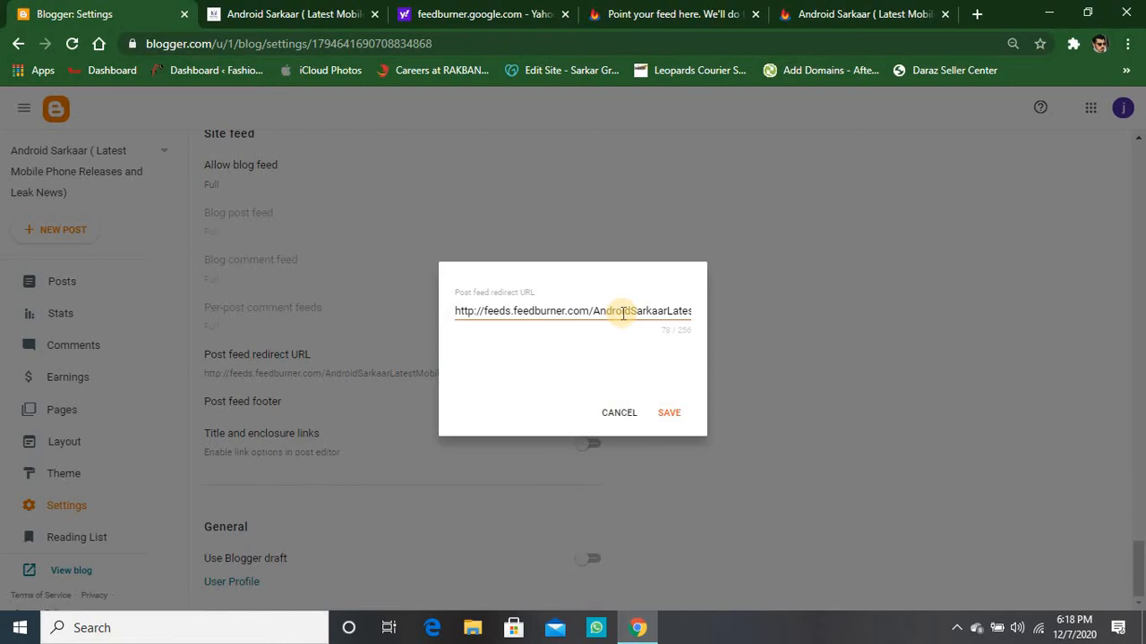
left_click(667, 11)
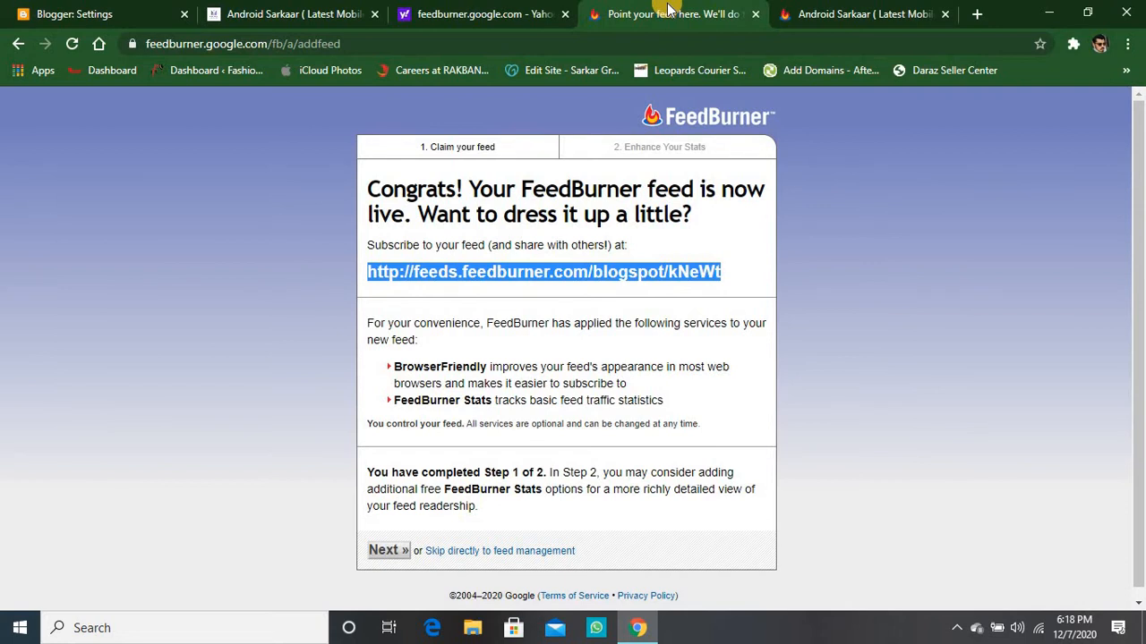
left_click(840, 13)
left_click(489, 9)
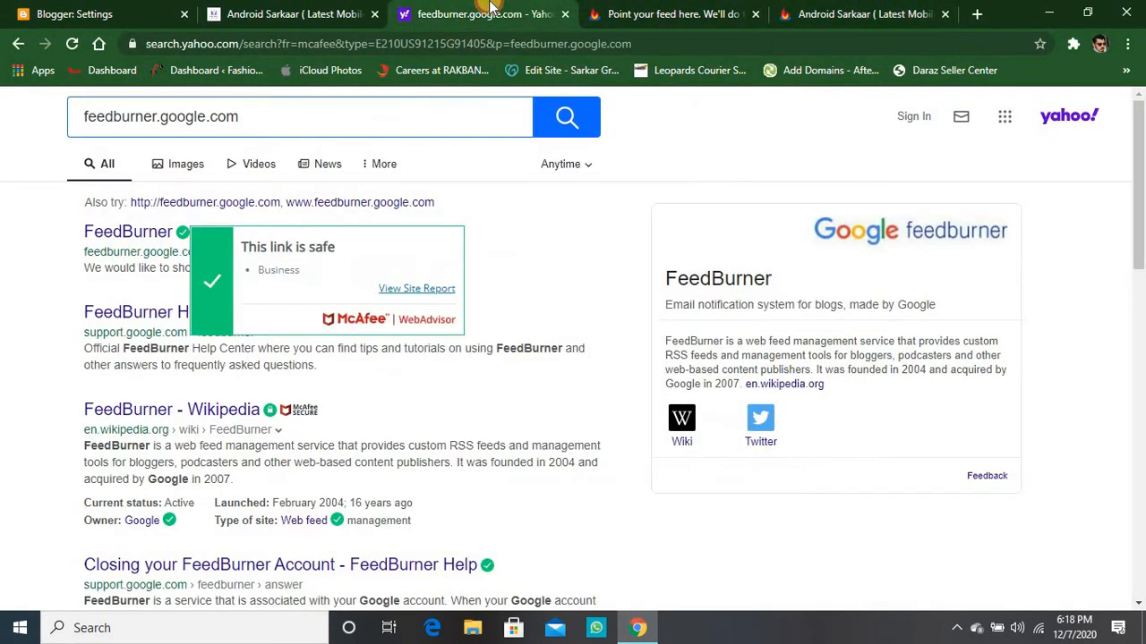
left_click(138, 9)
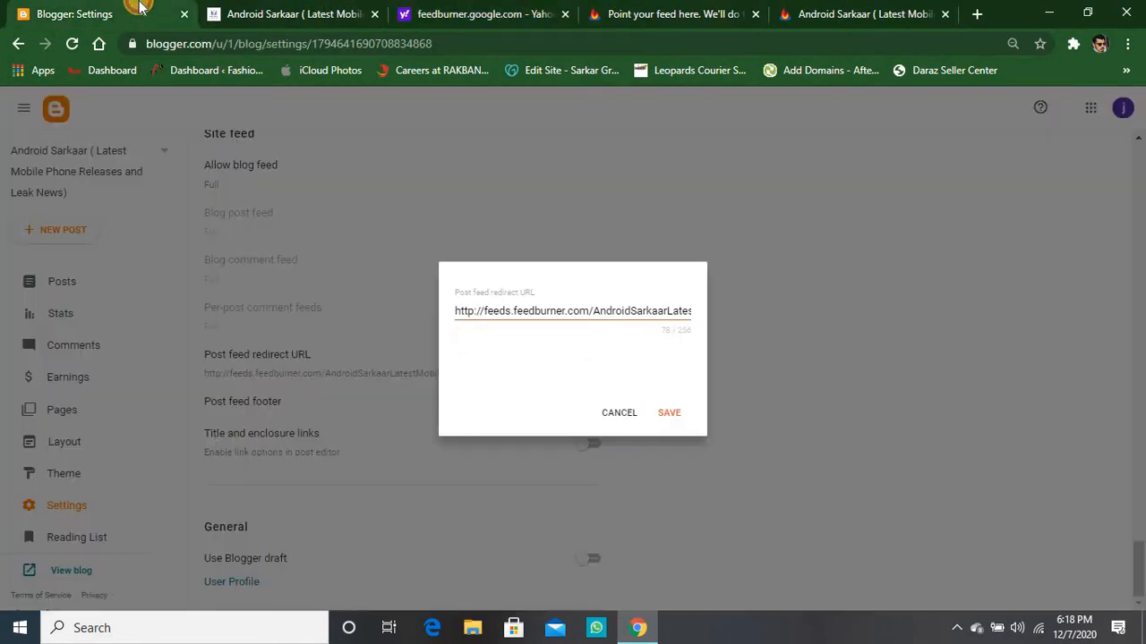
triple_click(556, 311)
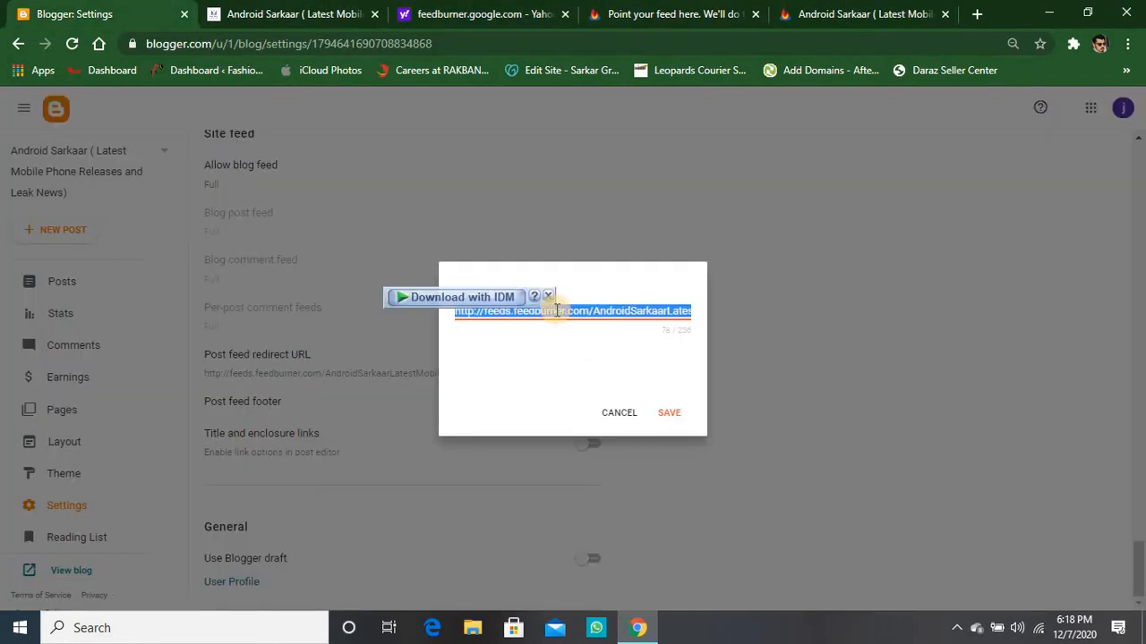
key("ctrl+v")
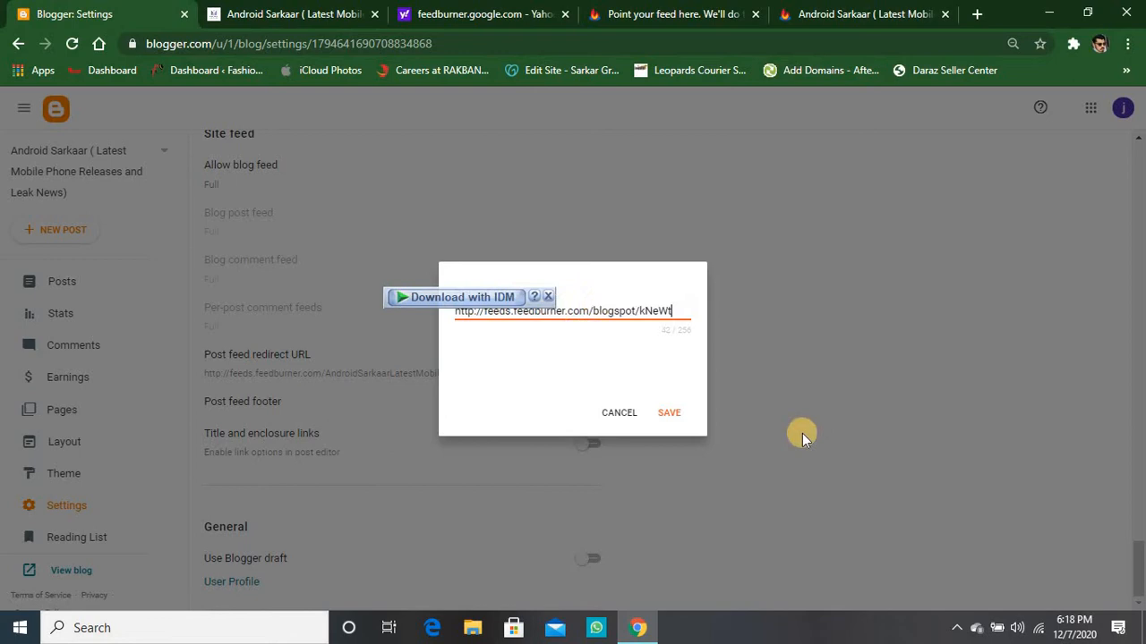
left_click(677, 424)
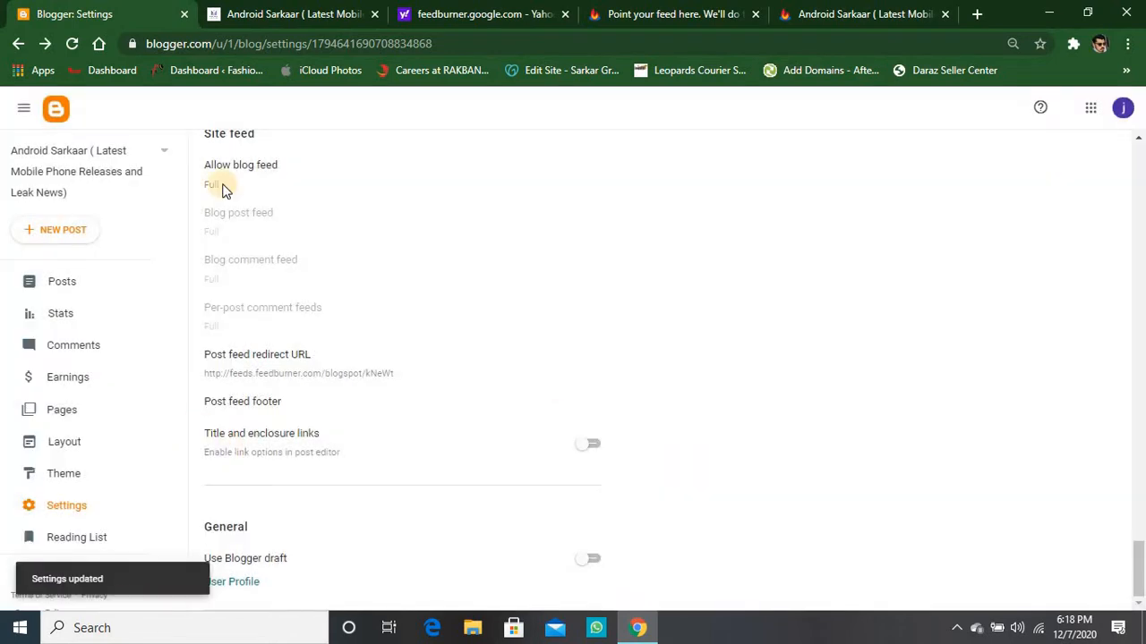
Finish the FeedBurner feed setup with the default traffic statistics, leaving the optional tracking options off
left_click(651, 9)
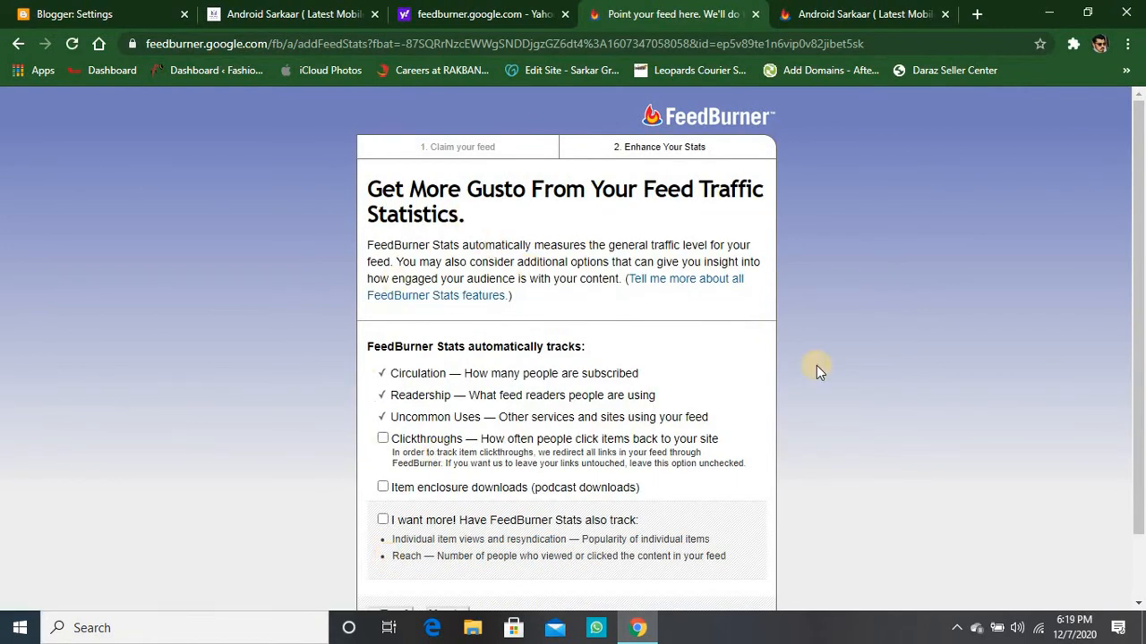
scroll(1135, 135, "down", 2)
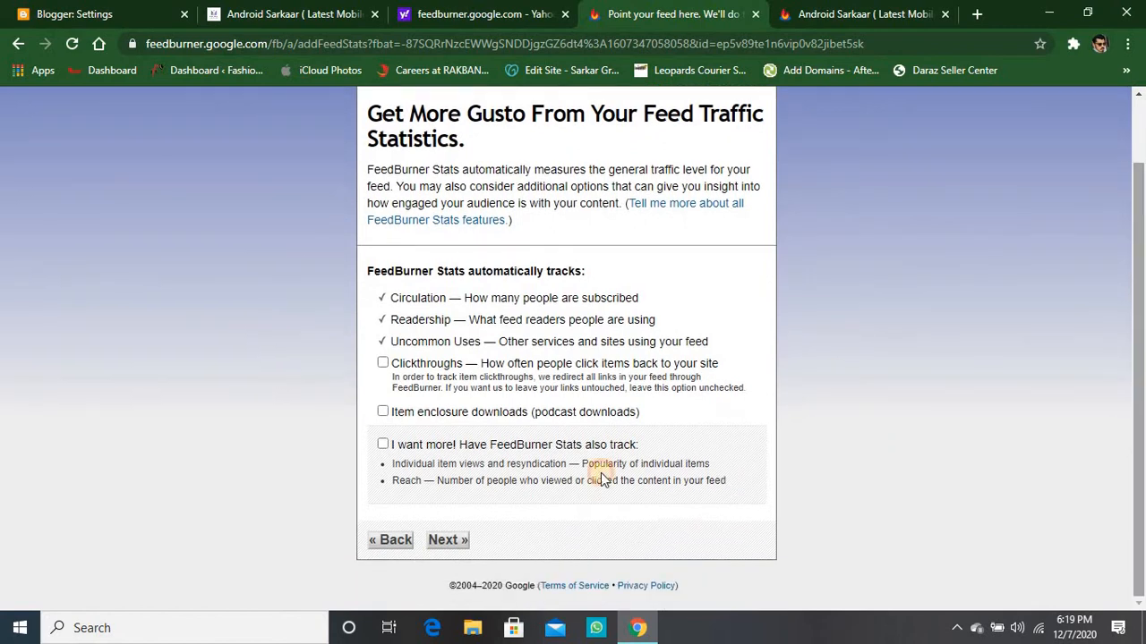
left_click(448, 540)
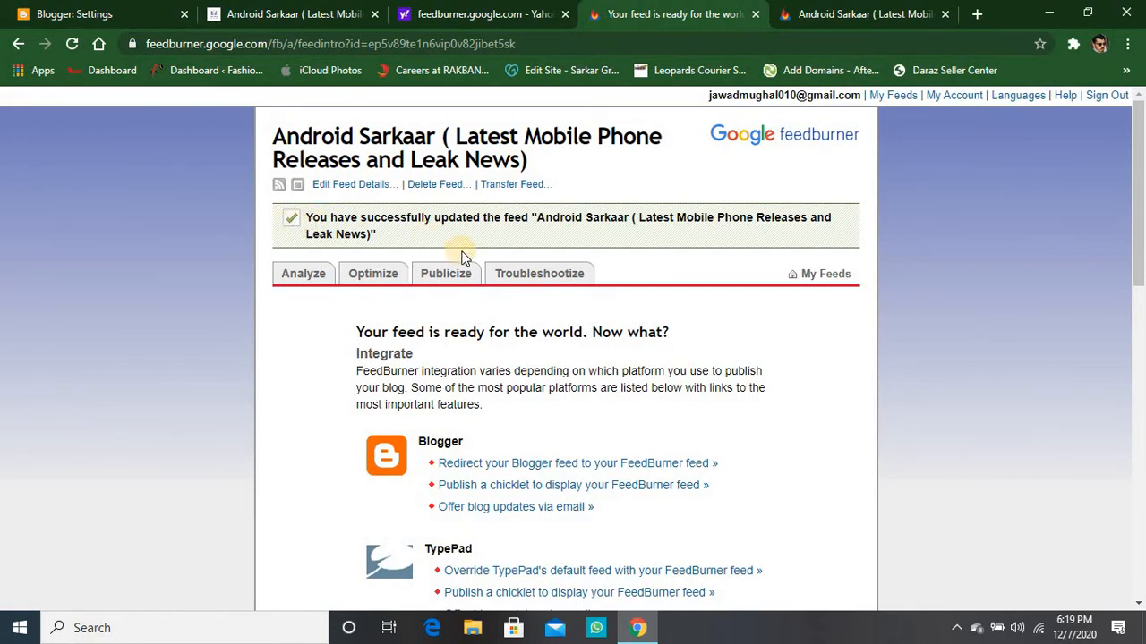
Activate the Email Subscriptions service for the feed and copy its English subscription form code
left_click_drag(1140, 171, 1141, 145)
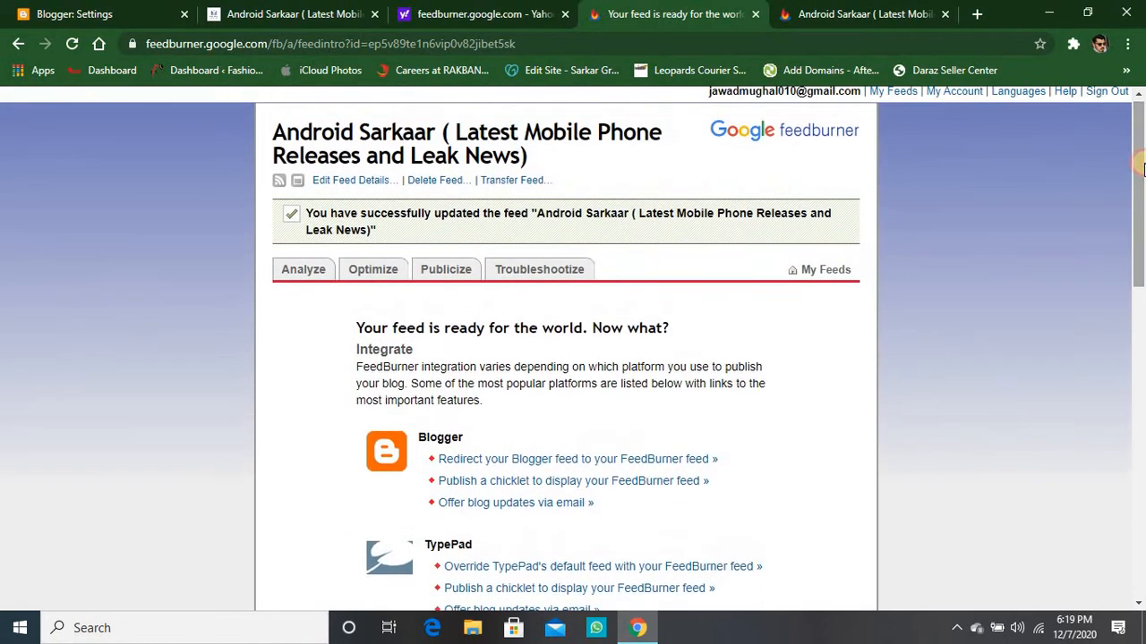
left_click(447, 274)
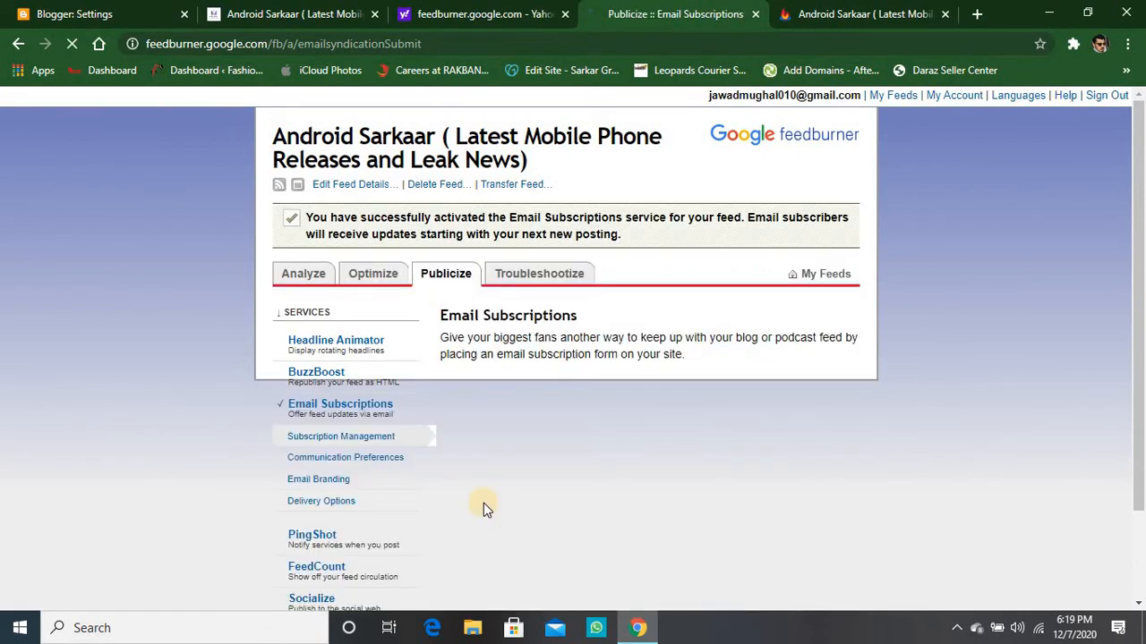
left_click_drag(1140, 247, 1140, 382)
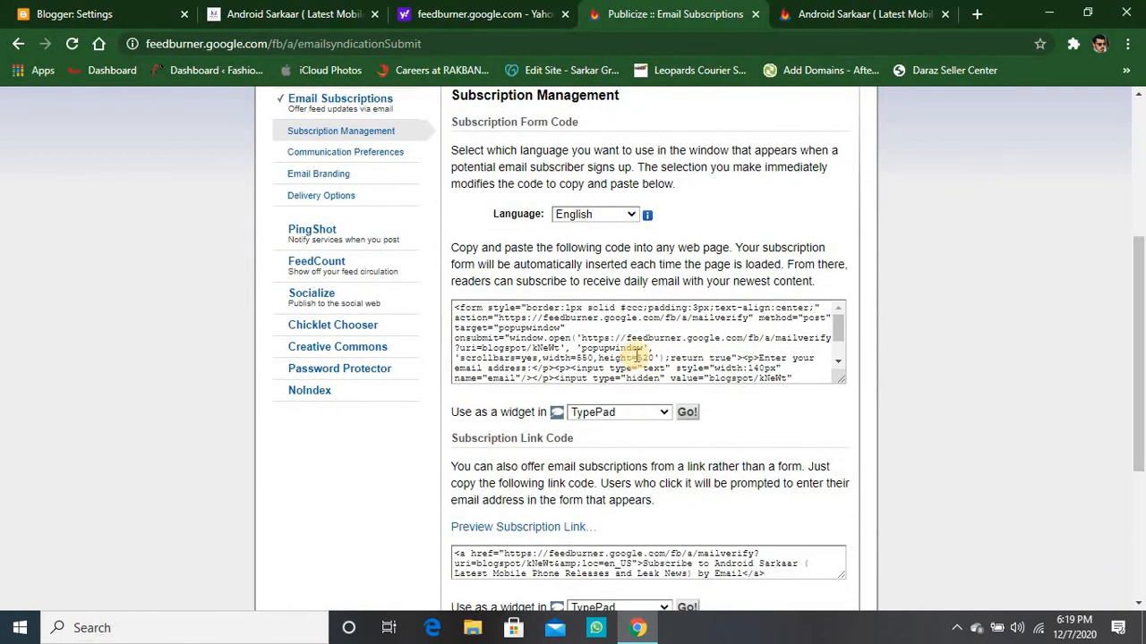
left_click(636, 357)
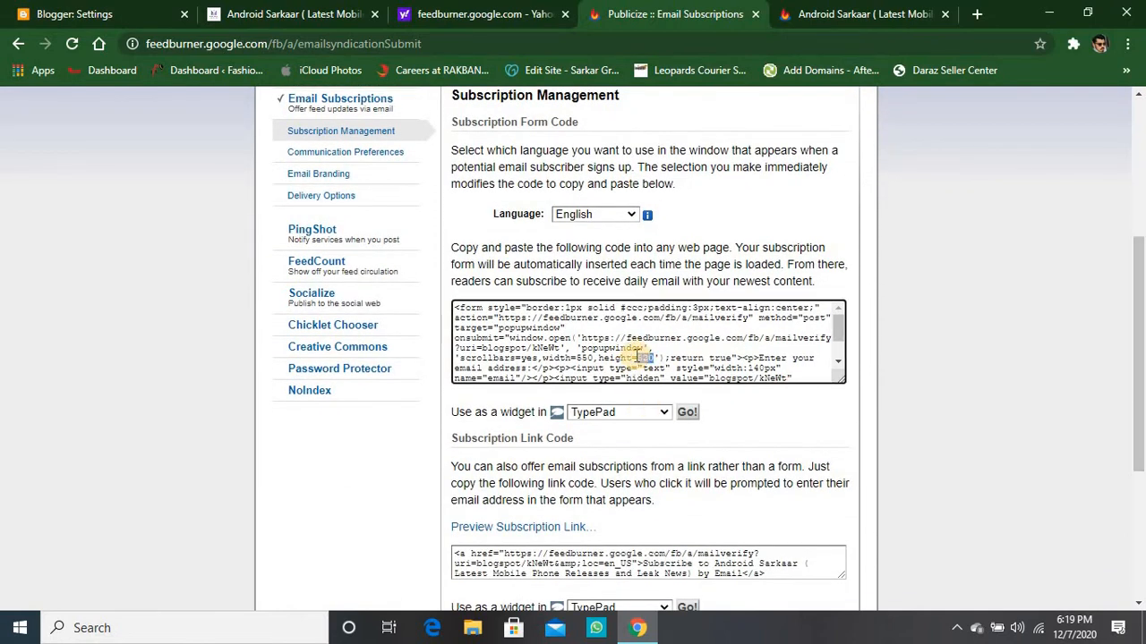
triple_click(638, 357)
key("ctrl+c")
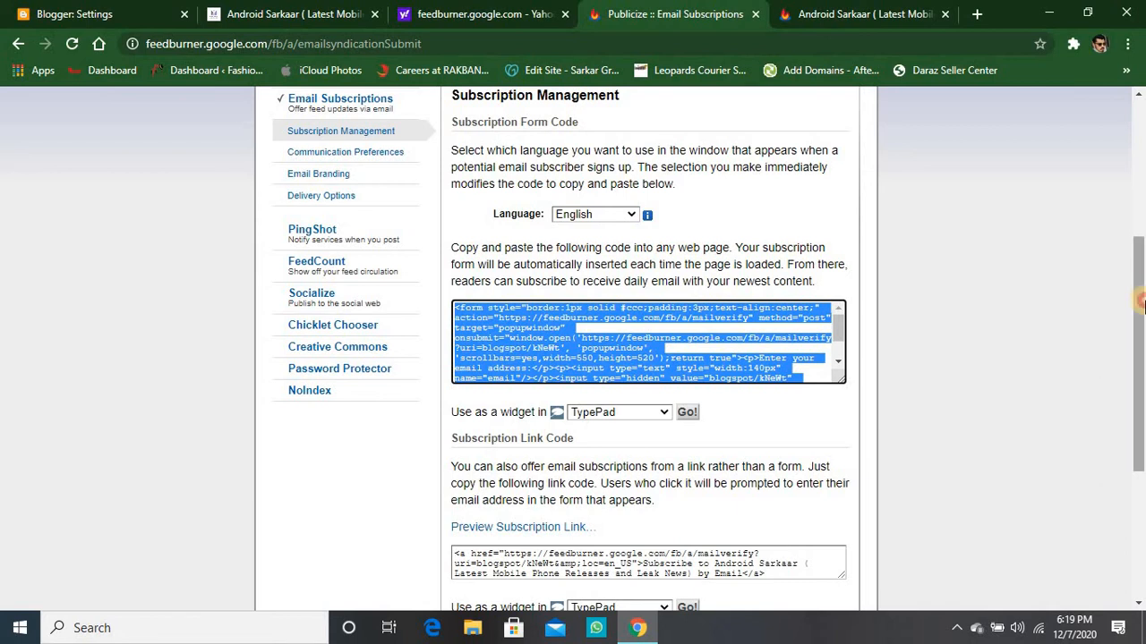
scroll(1140, 305, "down", 1)
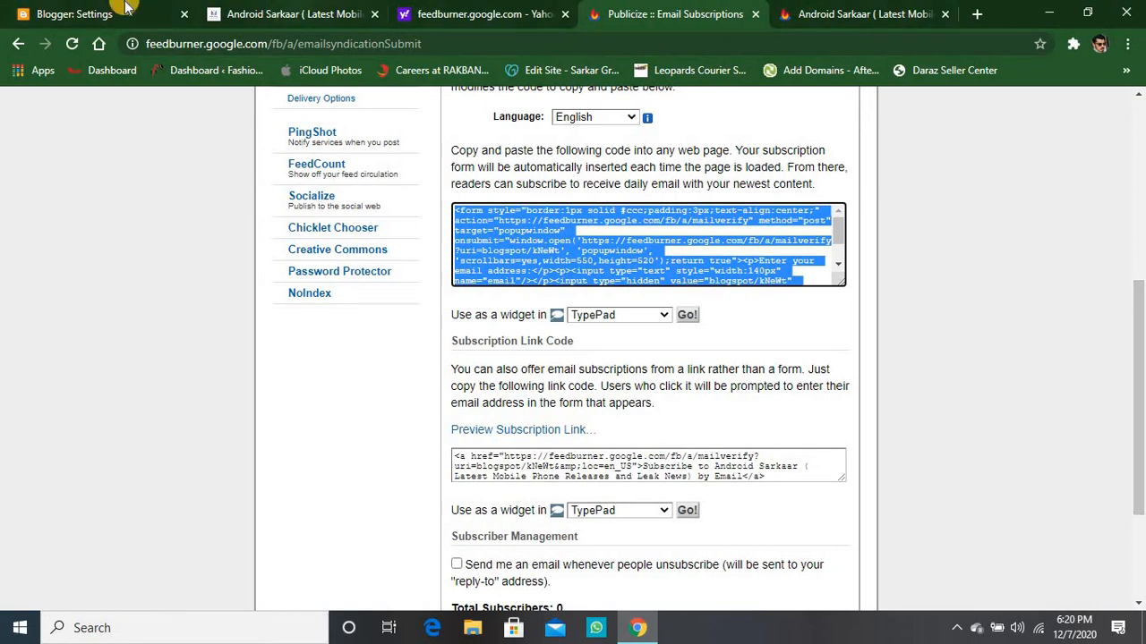
Open the blog's layout in Blogger and start a new HTML/JavaScript gadget in the sidebar section directly above Social Counter
left_click(81, 11)
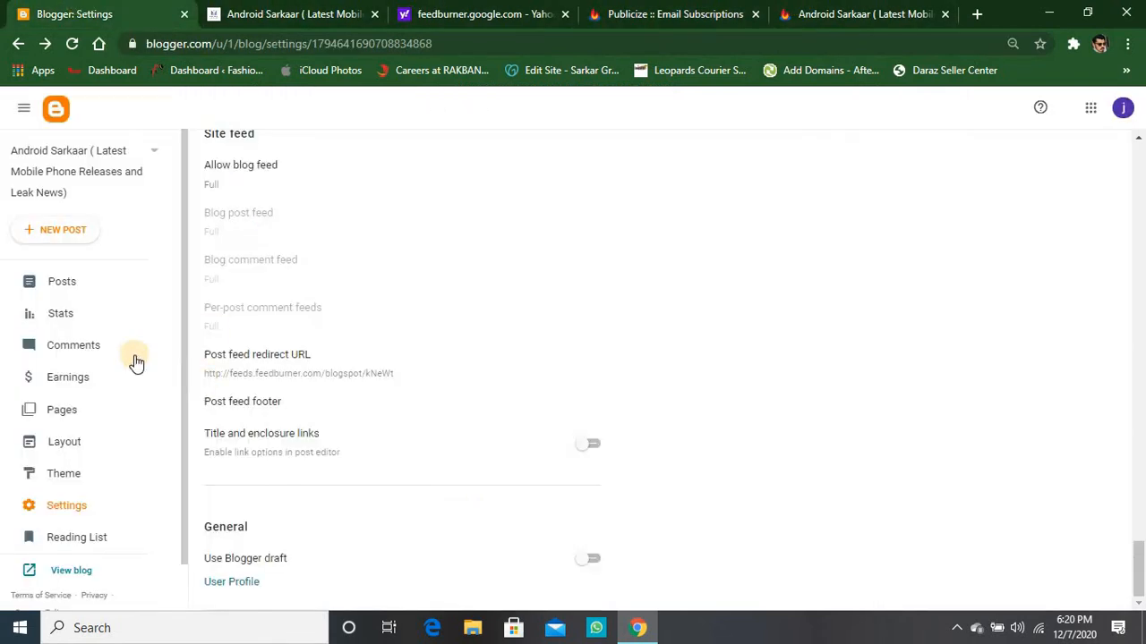
left_click(78, 443)
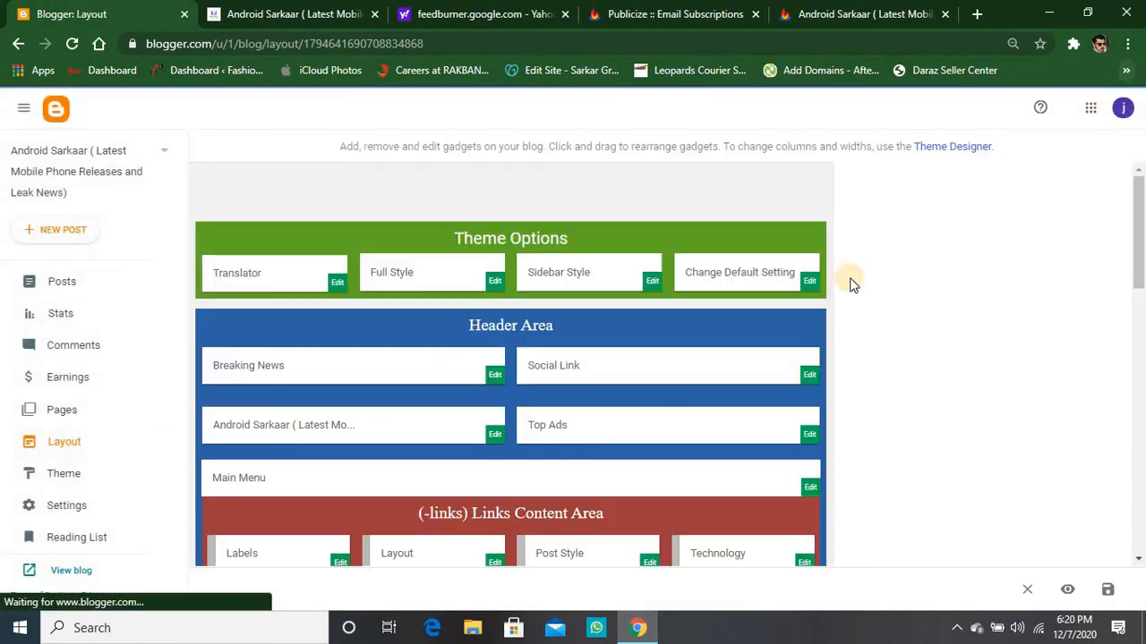
left_click_drag(1140, 239, 1142, 311)
scroll(1141, 327, "down", 2)
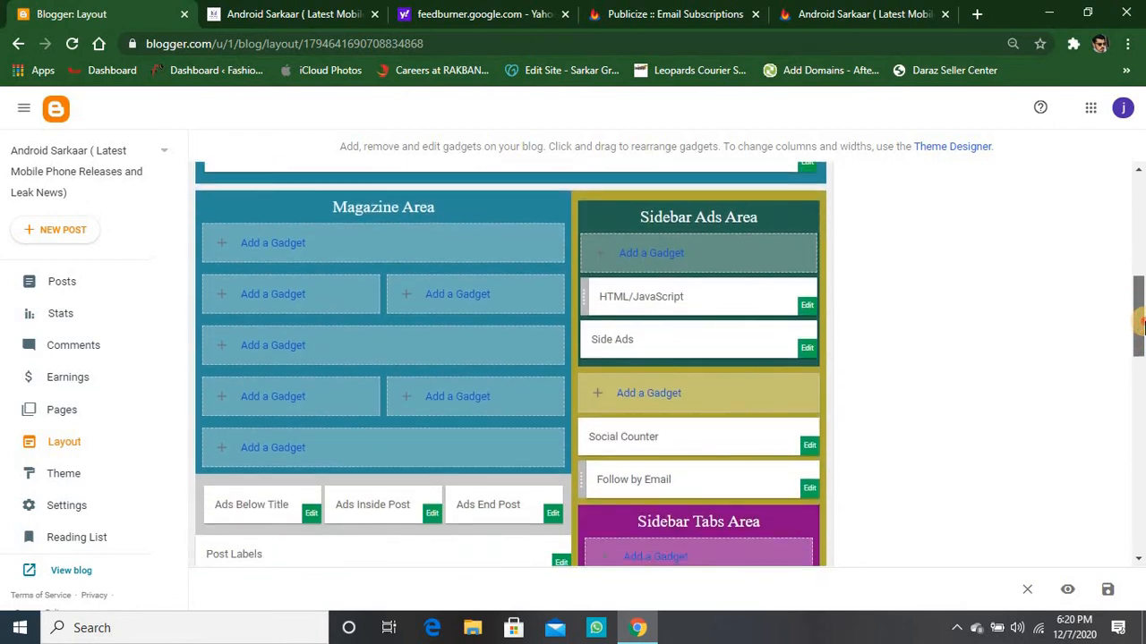
scroll(1141, 328, "up", 1)
scroll(1140, 327, "up", 1)
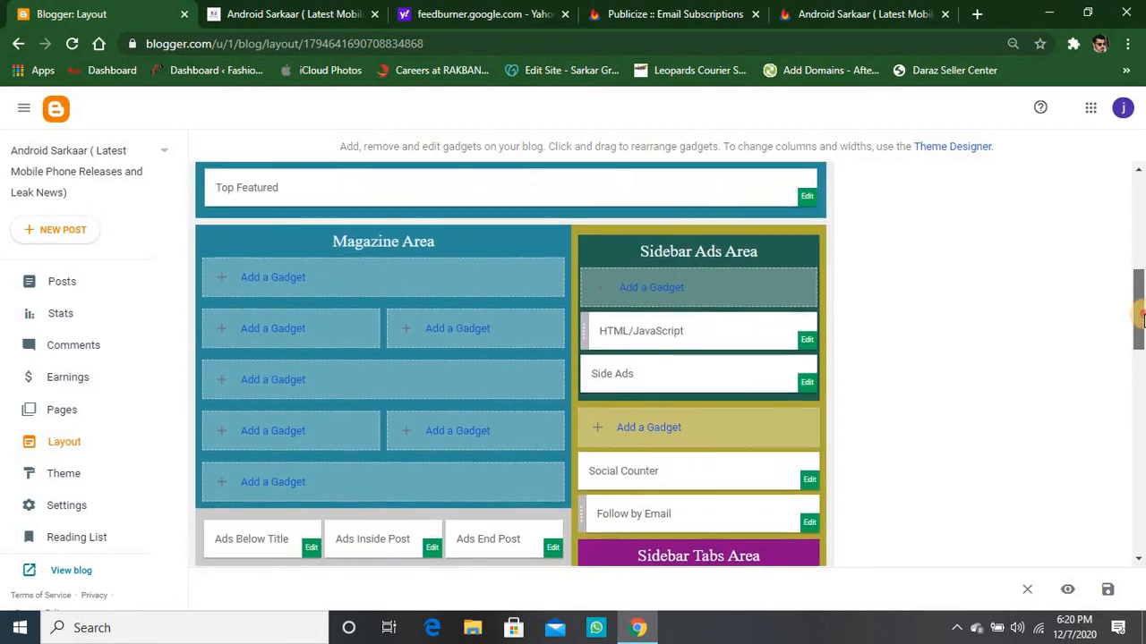
scroll(1140, 327, "down", 1)
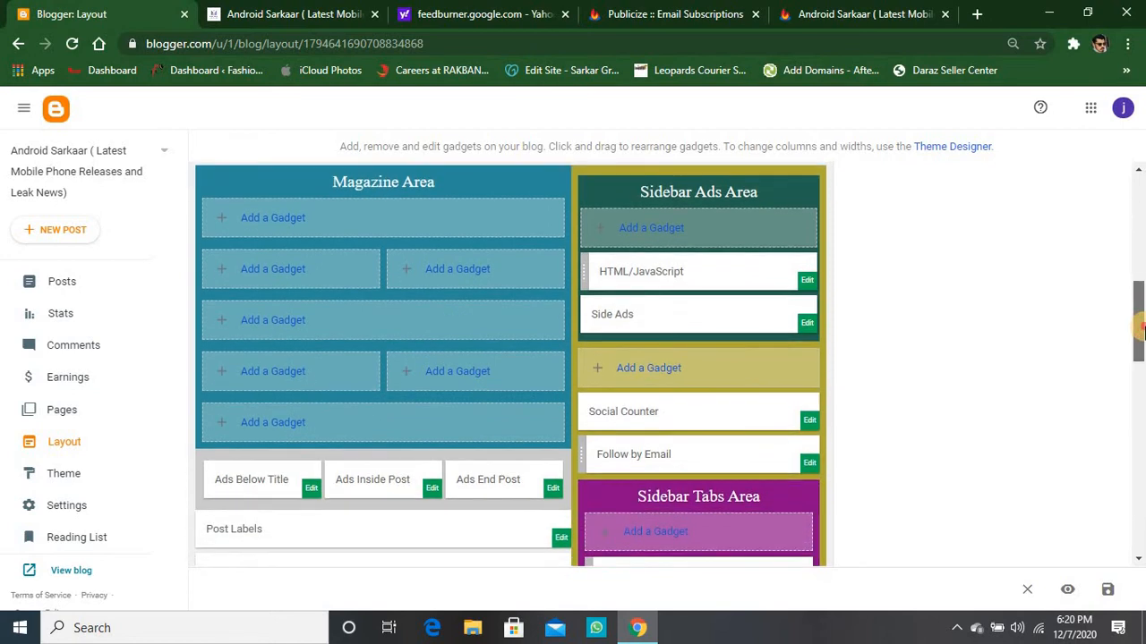
left_click(641, 370)
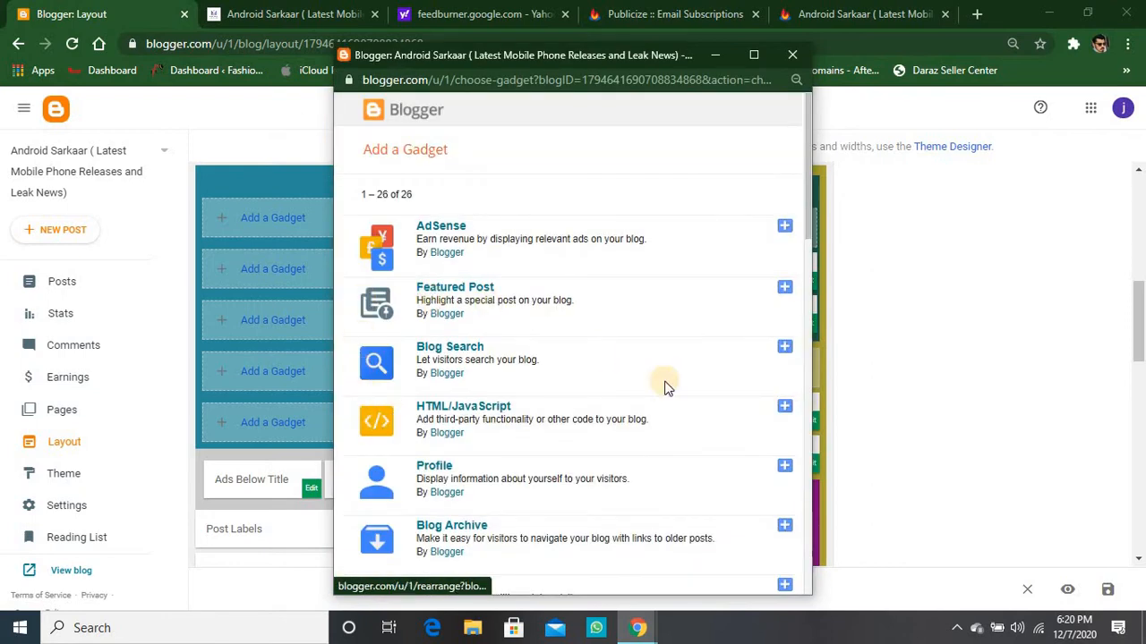
left_click(785, 408)
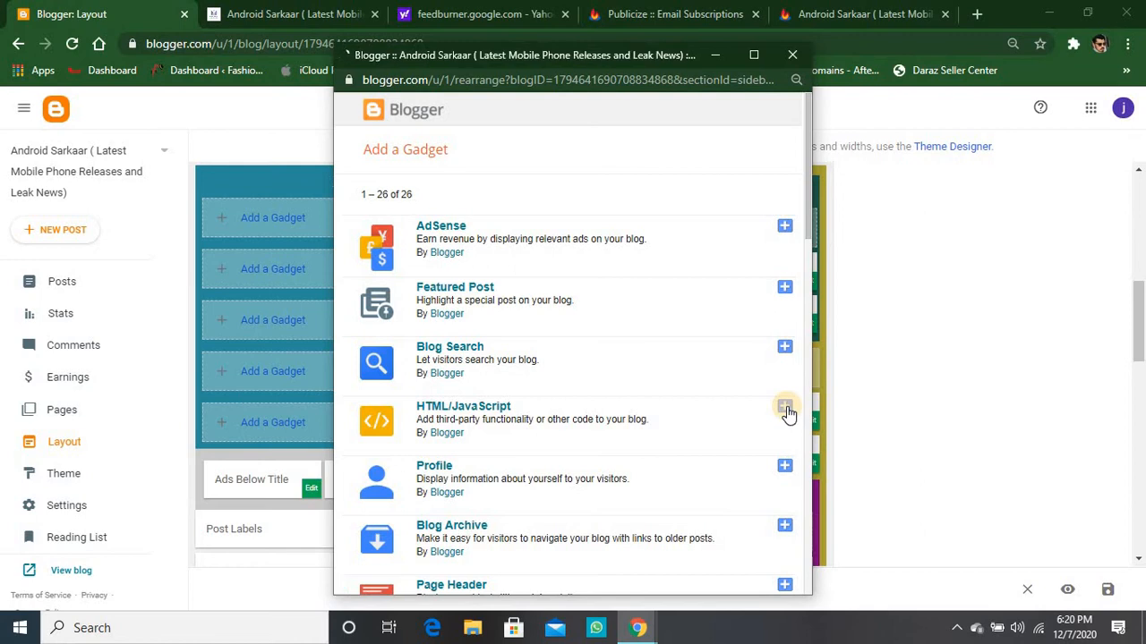
Paste the copied FeedBurner subscription form code as the gadget's content, title it "Subscribe Now..." and save it
left_click(445, 265)
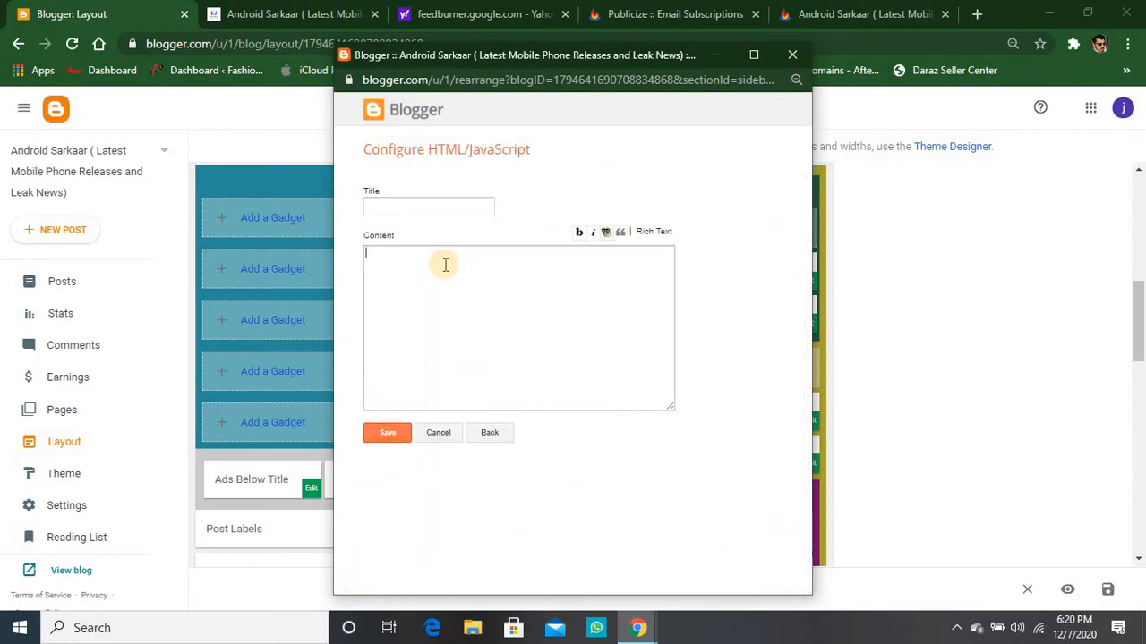
key("ctrl+v")
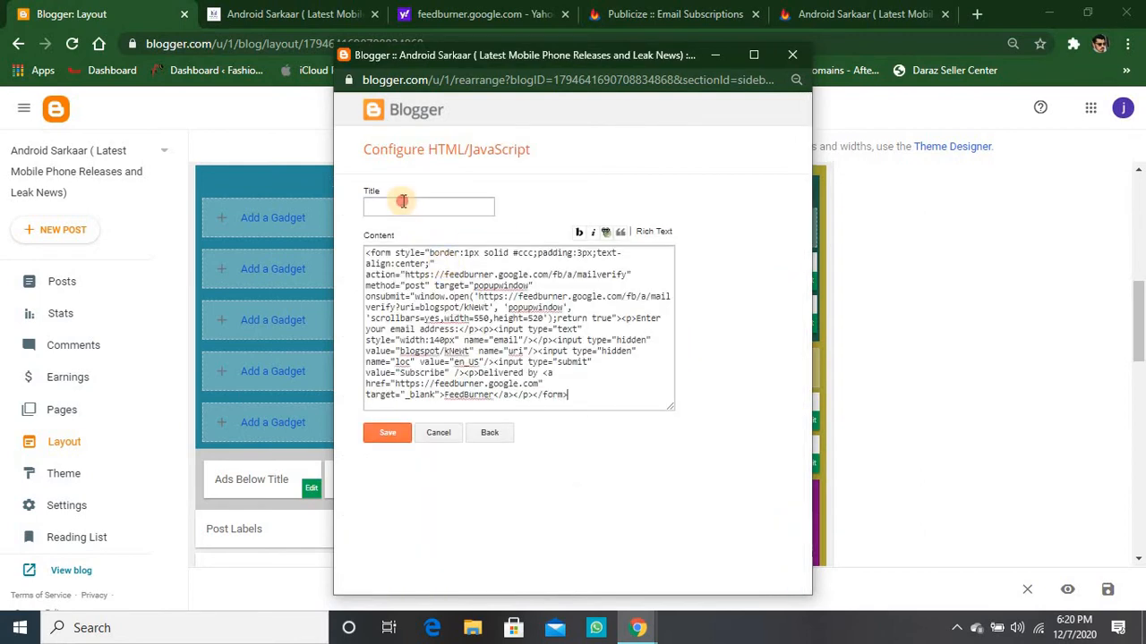
left_click(403, 200)
type("Subscribe Now...")
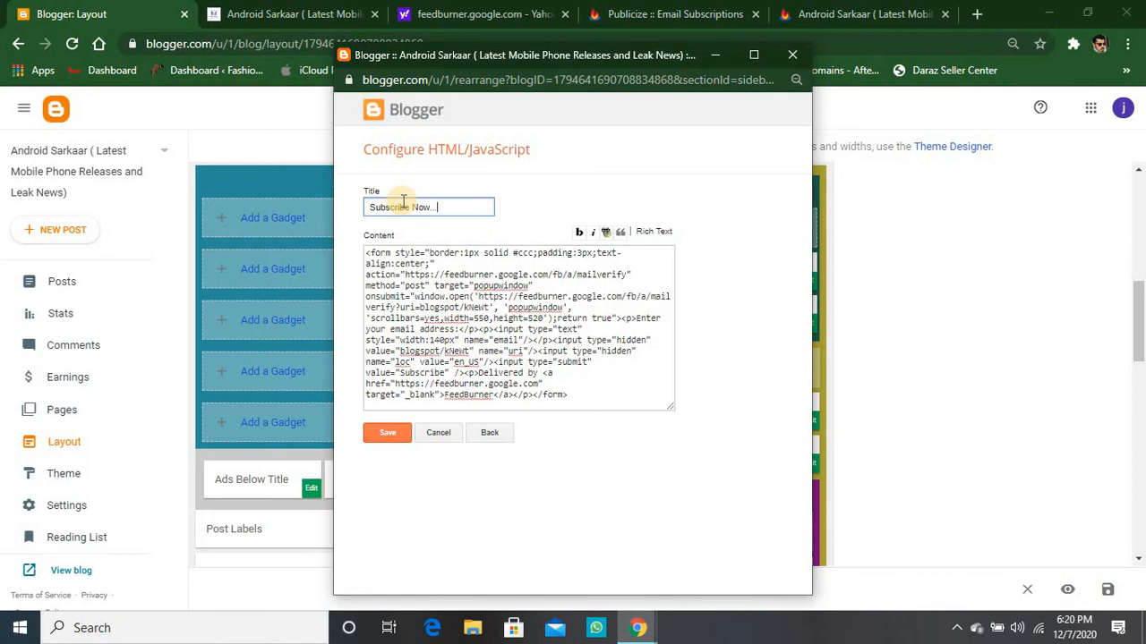
left_click(395, 433)
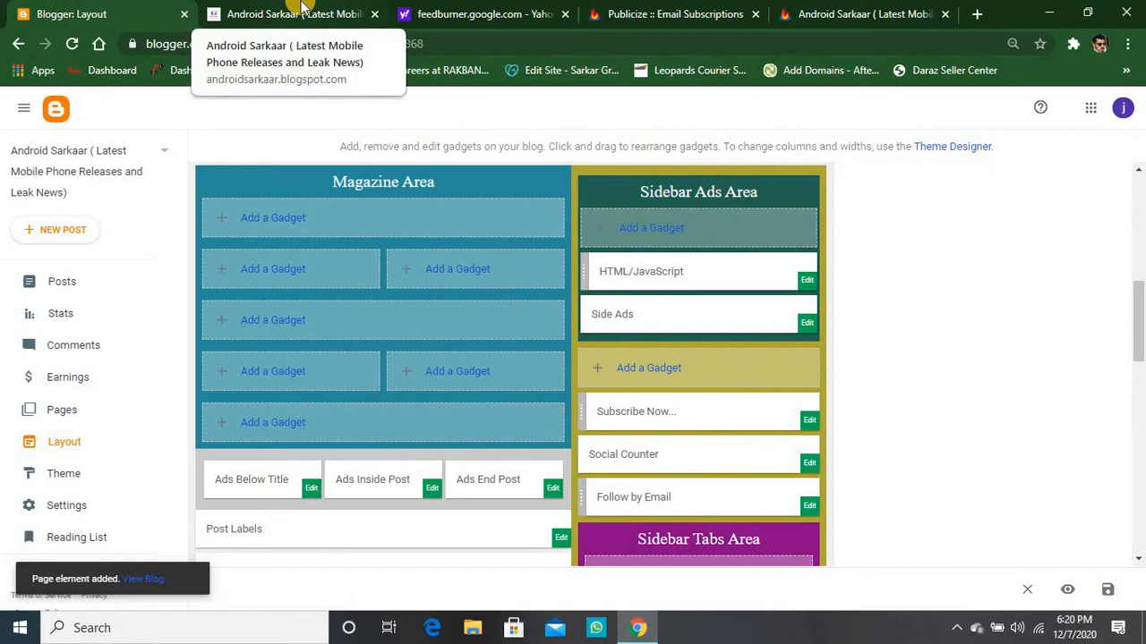
Reload the live blog and check the email subscription form in its sidebar
left_click(303, 10)
left_click(71, 45)
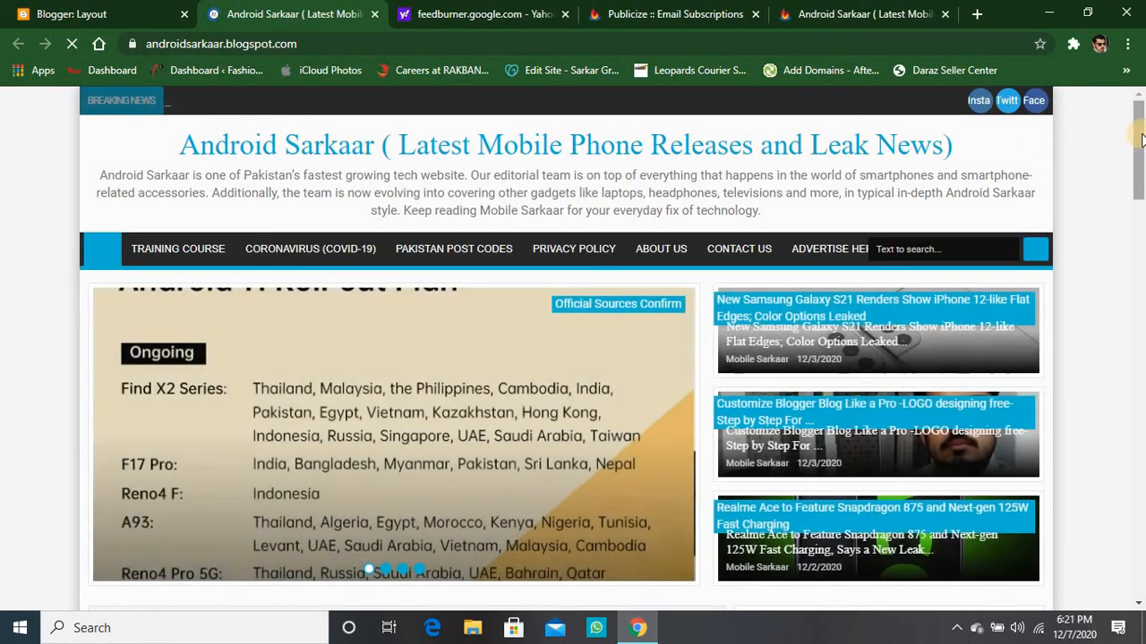
left_click_drag(1142, 138, 1142, 283)
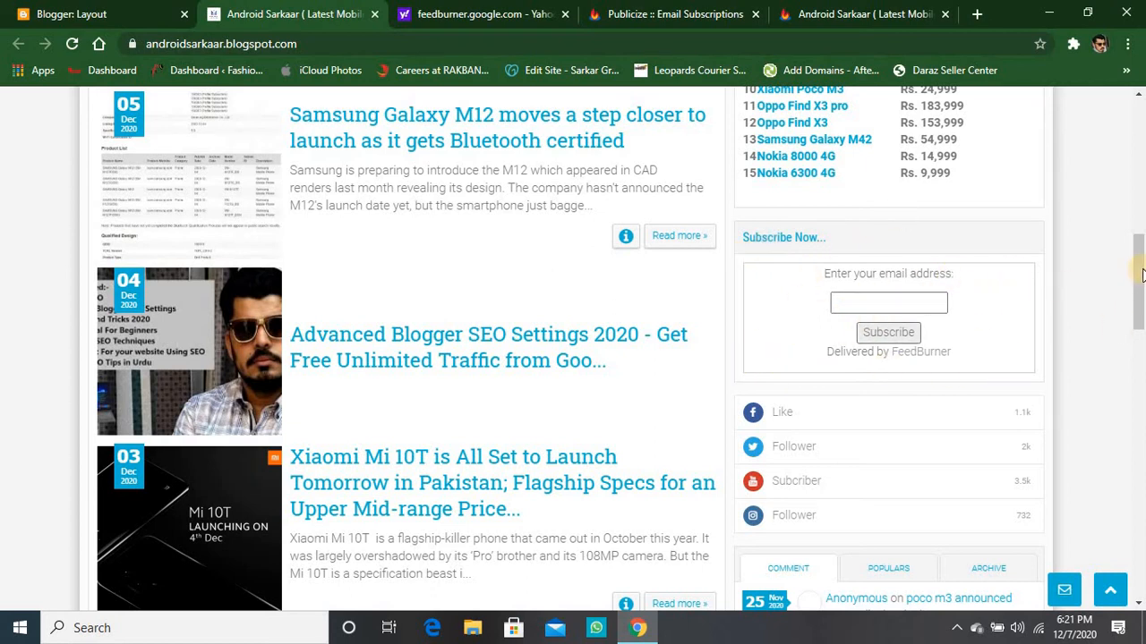
mouse_move(1141, 275)
left_mouse_down()
mouse_move(1141, 452)
mouse_move(1141, 295)
left_mouse_up()
Save the Email Subscriptions service settings in FeedBurner and return to the top of the live blog's home page
left_click(684, 14)
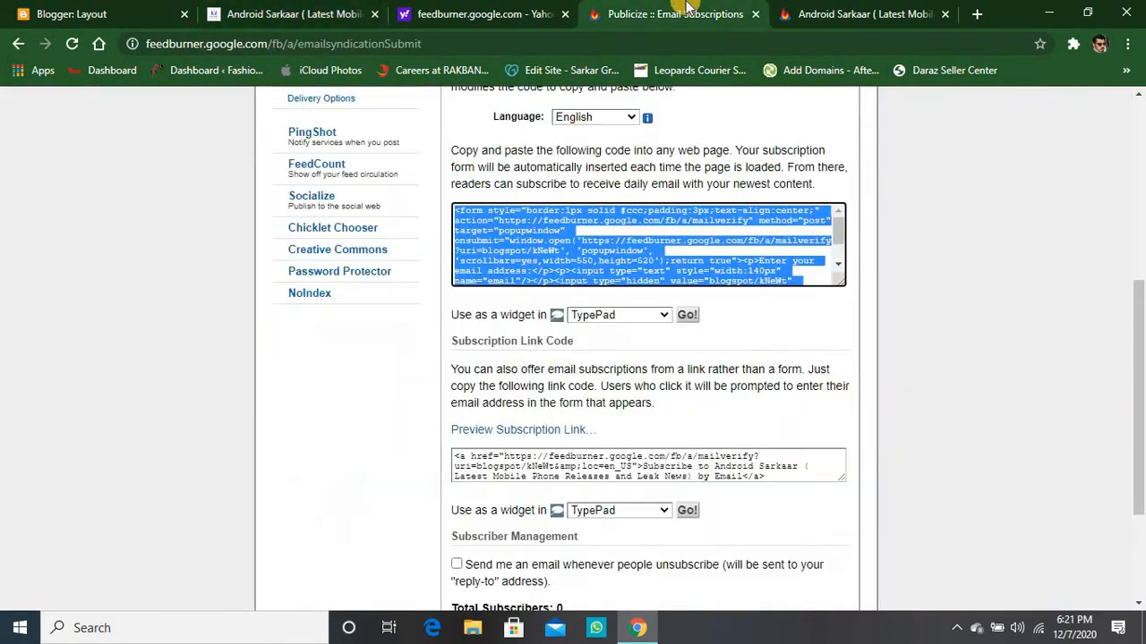
left_click_drag(1141, 403, 1142, 473)
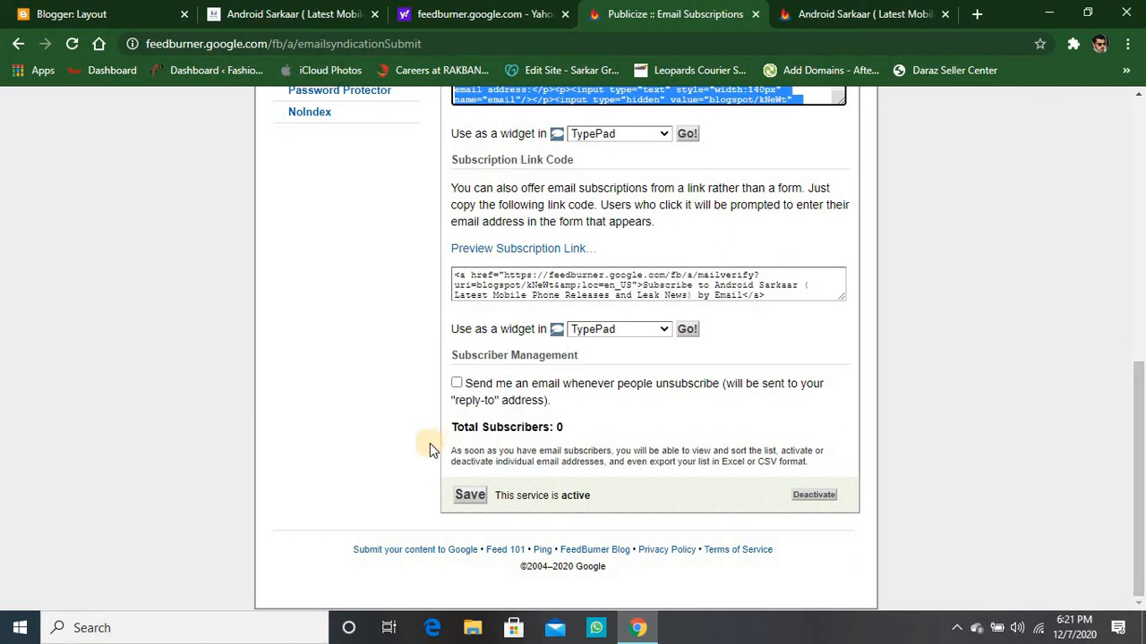
left_click(480, 495)
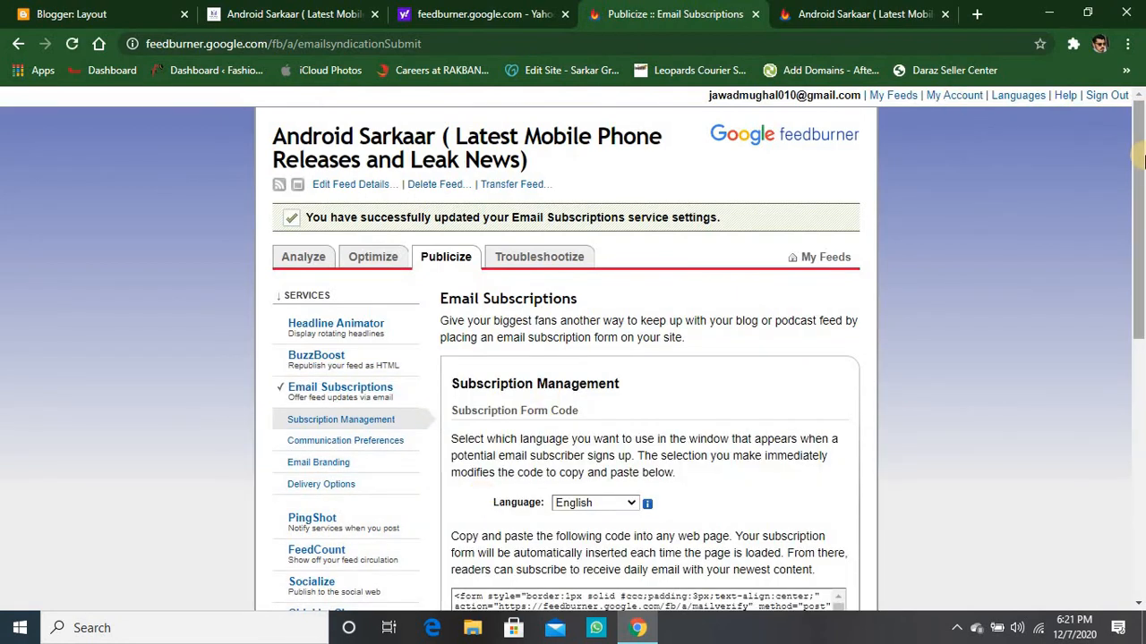
left_click_drag(1139, 155, 1140, 176)
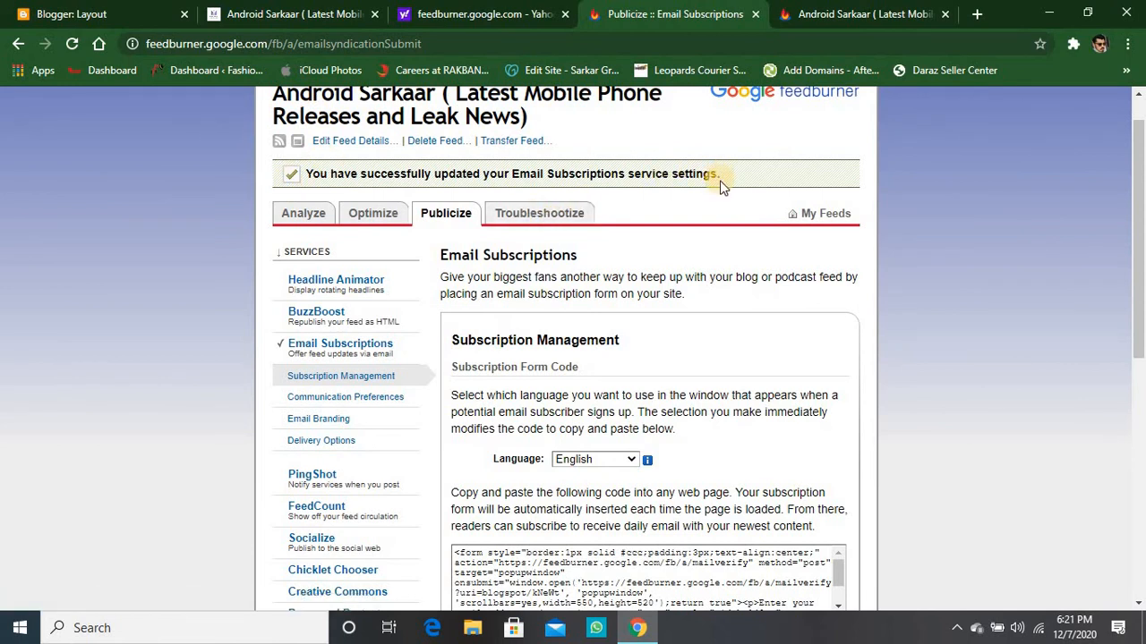
left_click(281, 9)
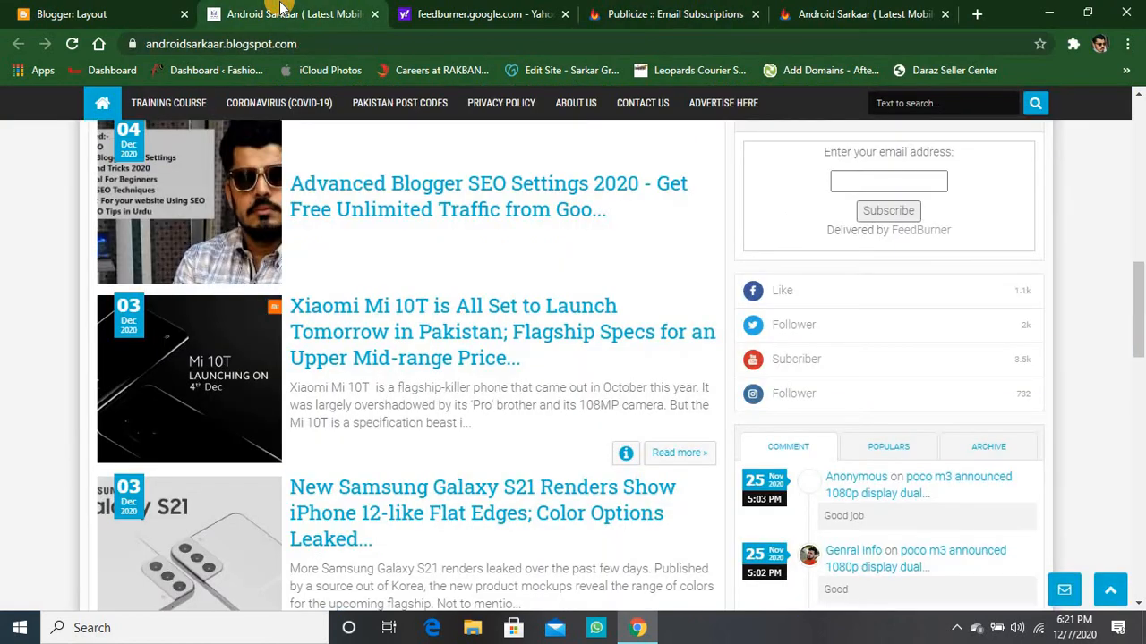
left_click_drag(1137, 309, 1140, 148)
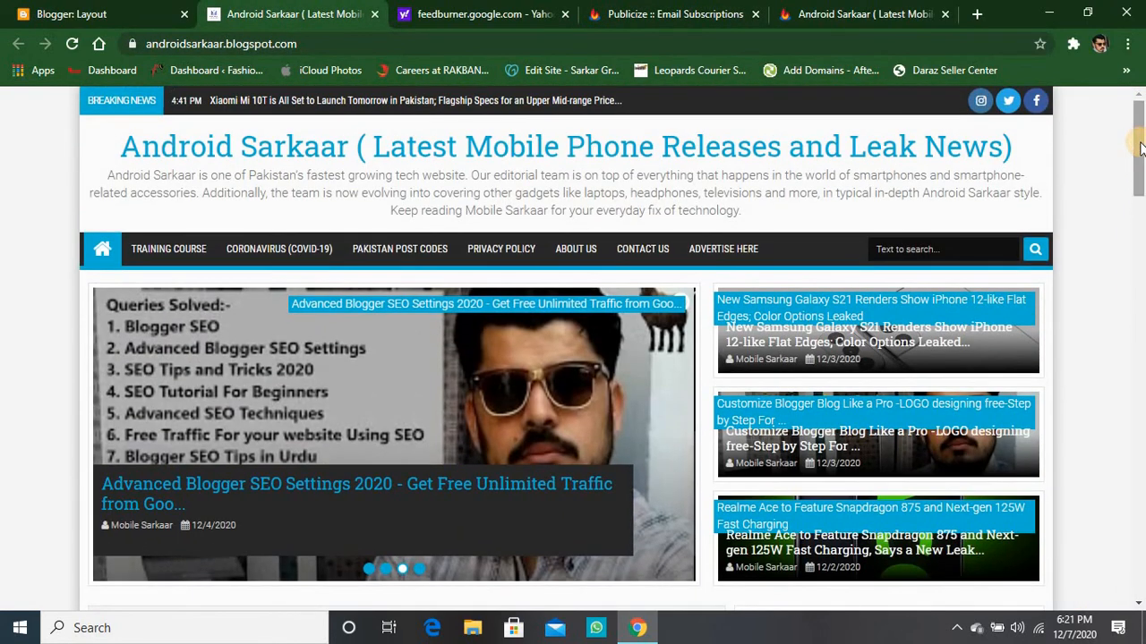